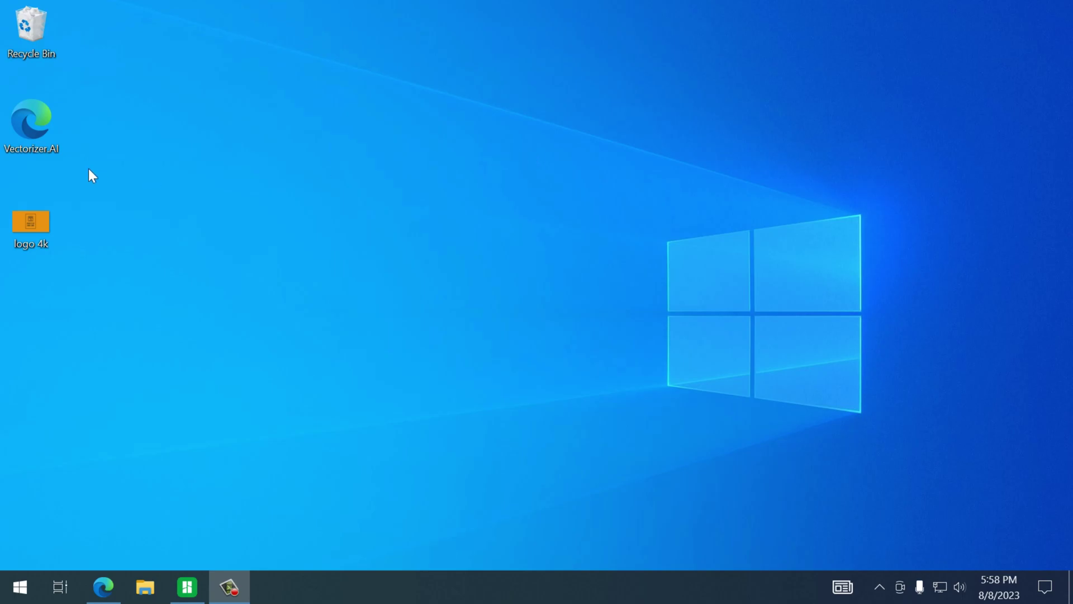
Open Vectorizer.AI and upload the logo 4k image.
double_click(39, 126)
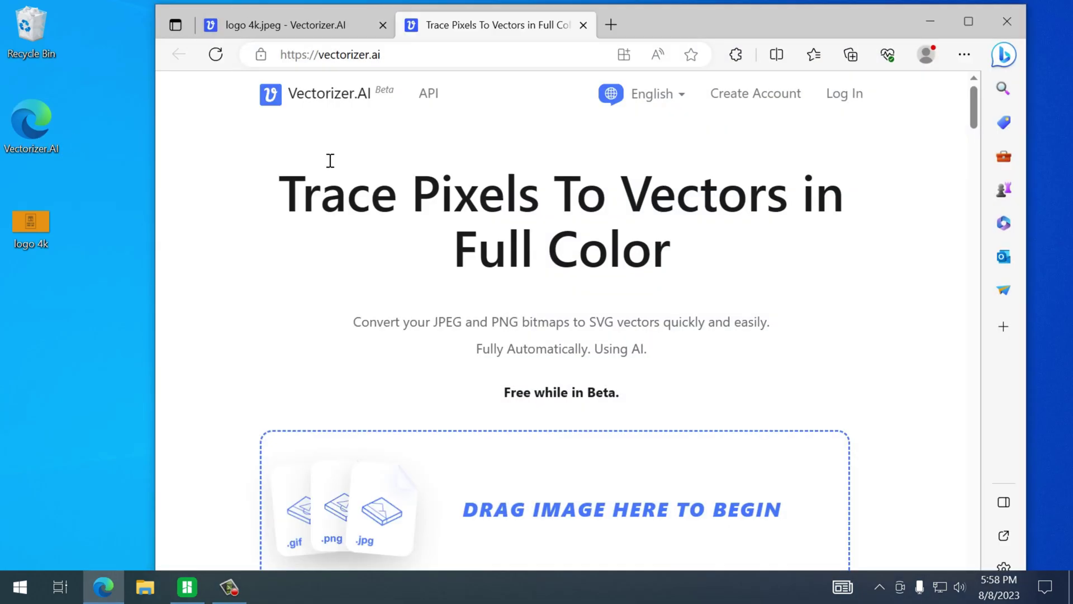
click(35, 223)
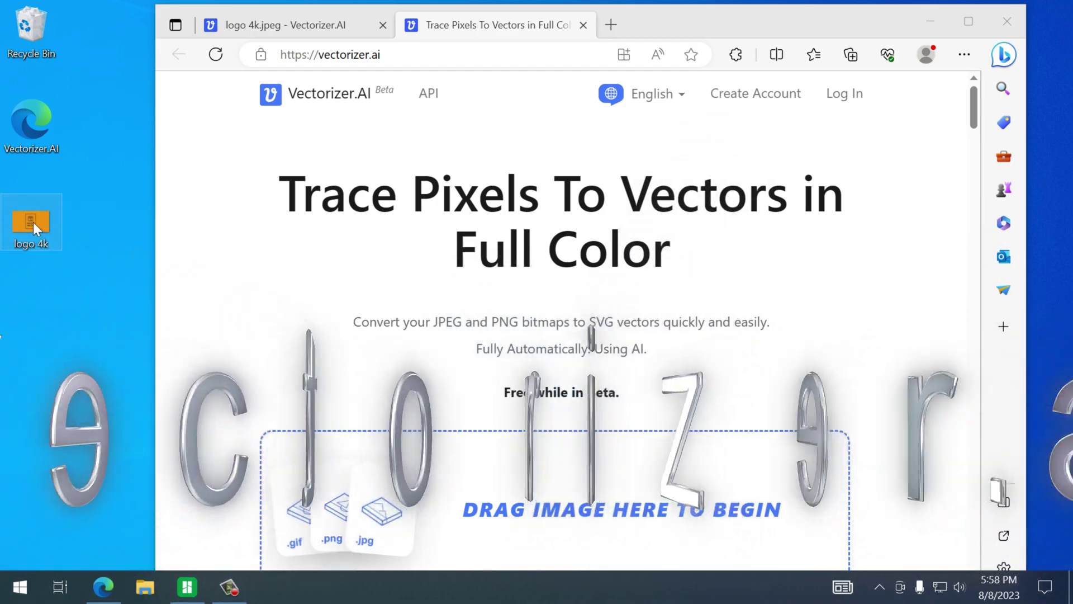
drag(32, 222, 444, 429)
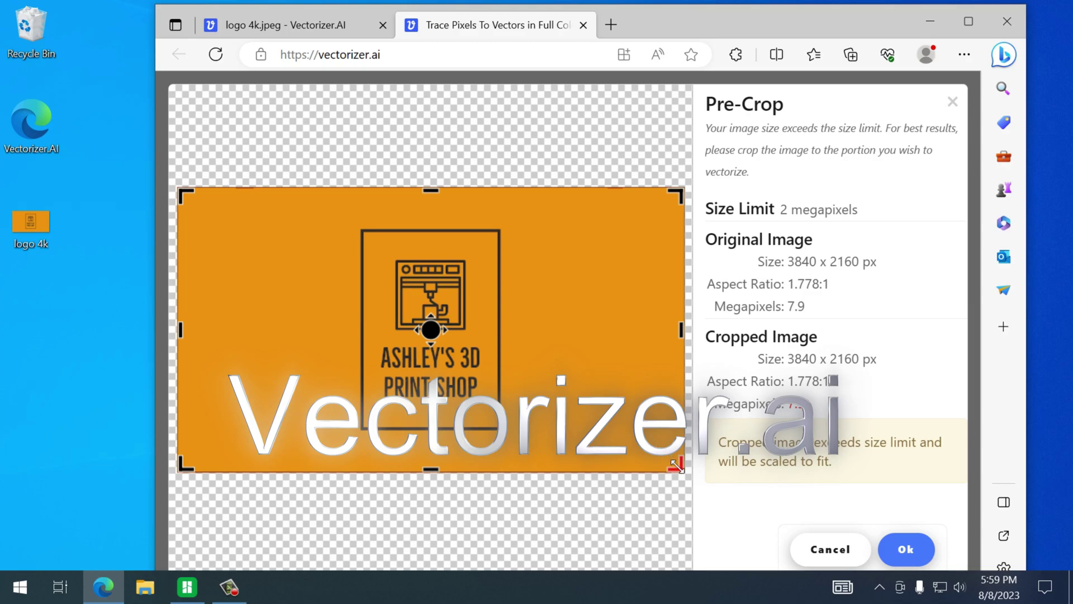
Pre-crop the image tightly around the framed logo to 1065 x 1537 px, under 2 megapixels.
drag(676, 464, 492, 425)
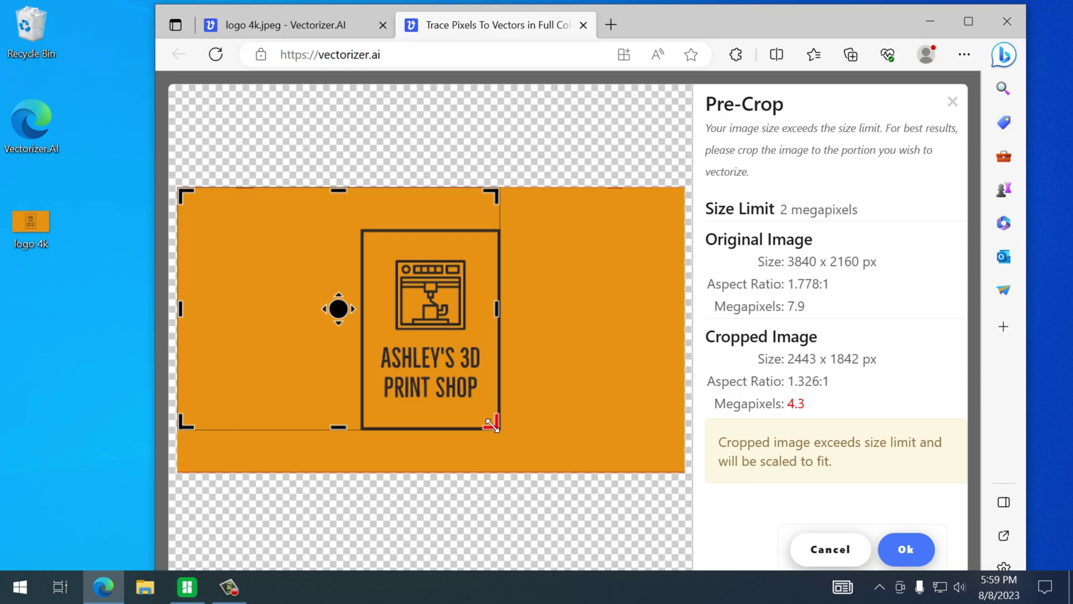
drag(184, 424, 360, 430)
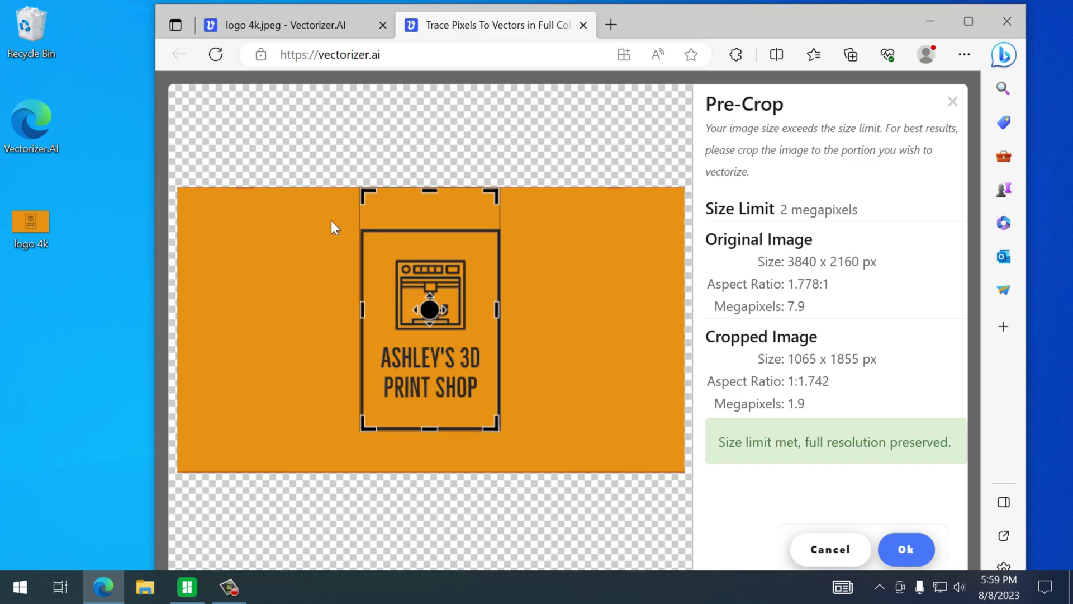
drag(362, 192, 359, 228)
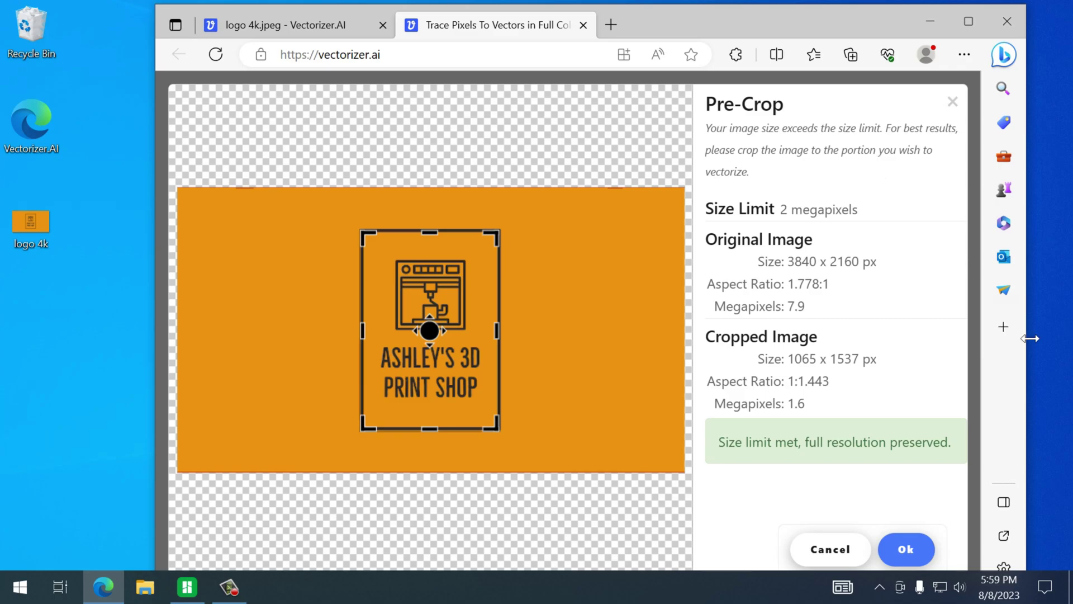
Confirm the crop to vectorize the logo, then download the result in SVG format as logo 4k.svg.
click(908, 550)
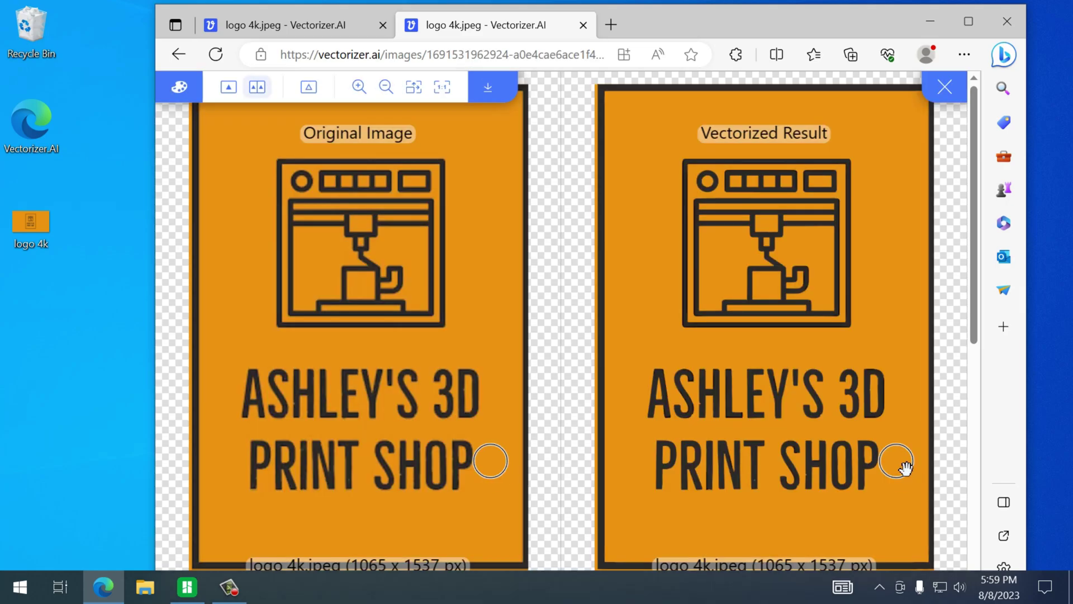
click(489, 91)
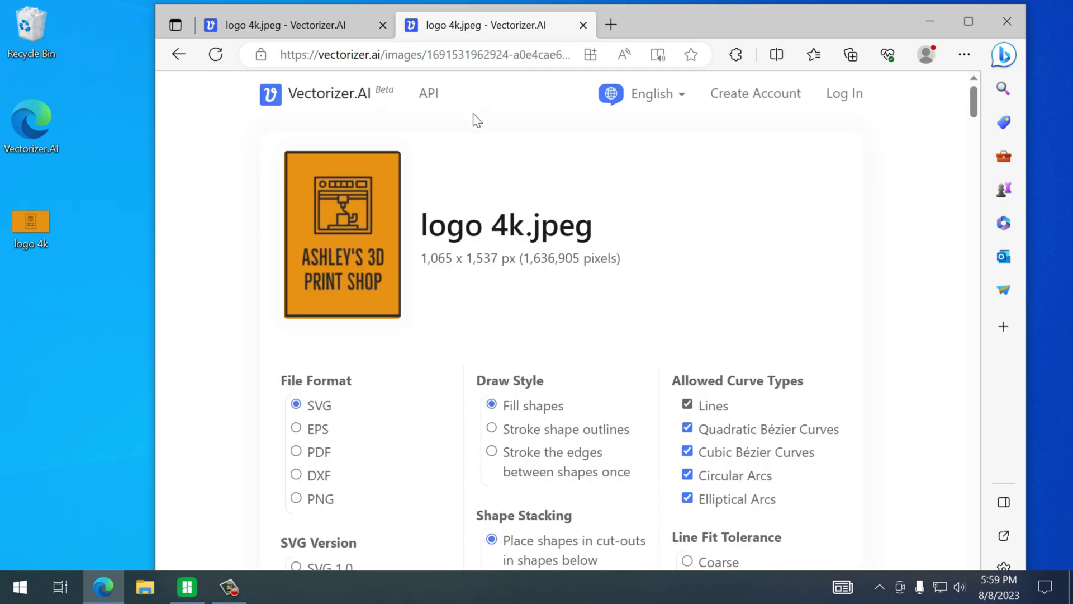
scroll(473, 174, down, 1)
scroll(471, 170, down, 7)
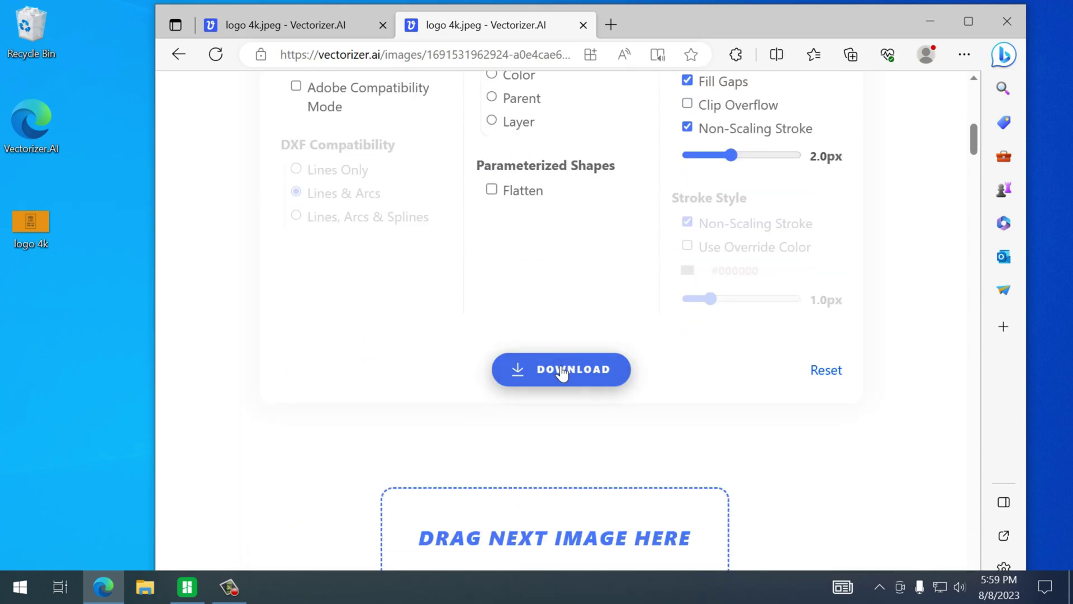
click(561, 372)
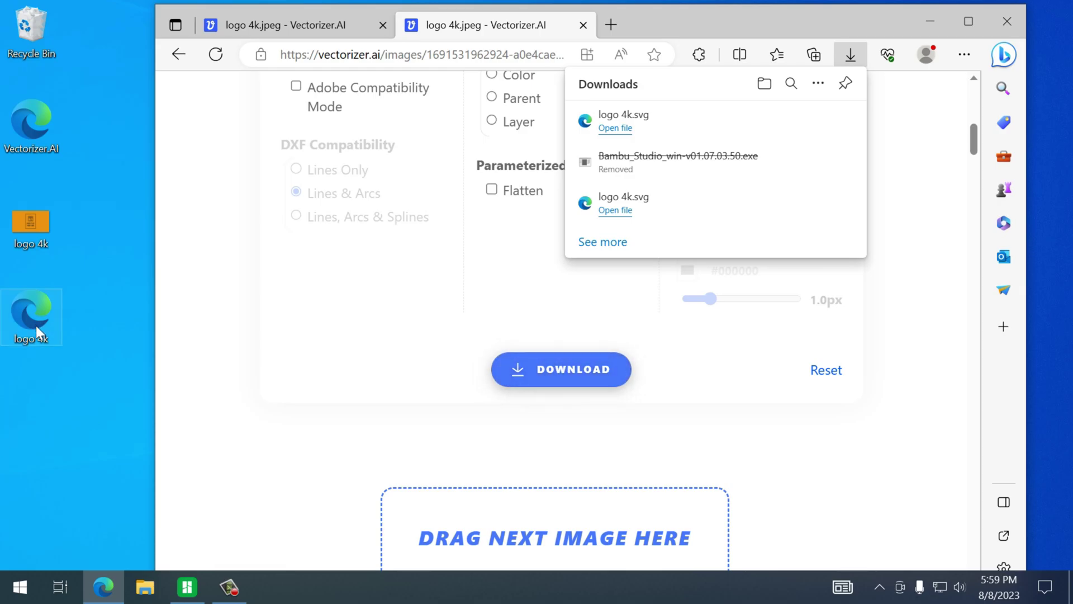
Bring Bambu Studio forward and import logo 4k.svg from the desktop as a 282 x 407 x 10 mm object.
click(940, 21)
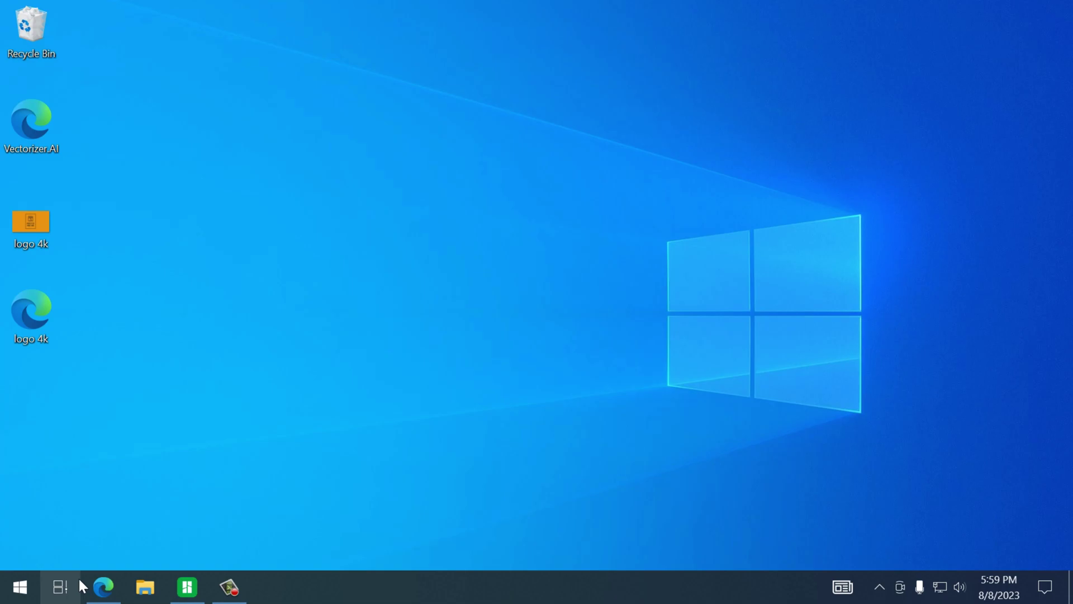
click(186, 586)
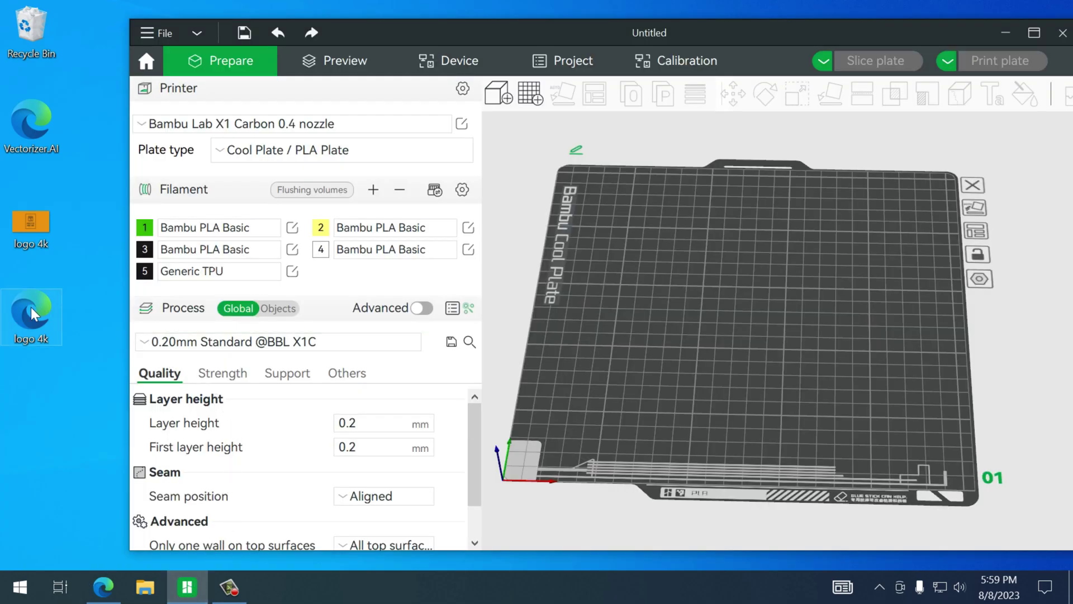
drag(29, 306, 693, 294)
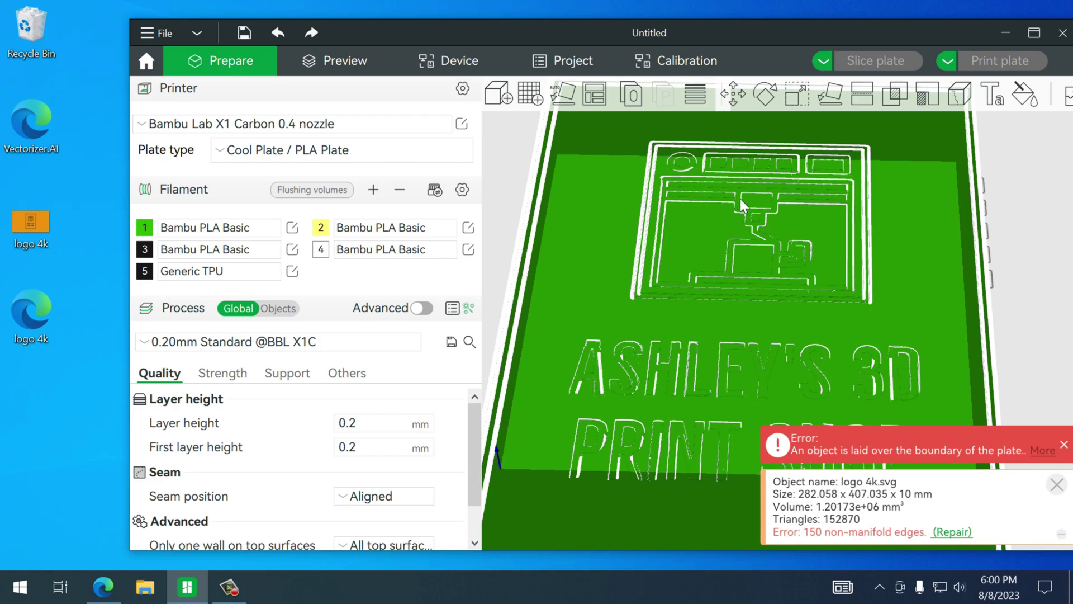
Scale the logo model non-uniformly to X 50, Y 90, Z 1.2 mm.
click(795, 92)
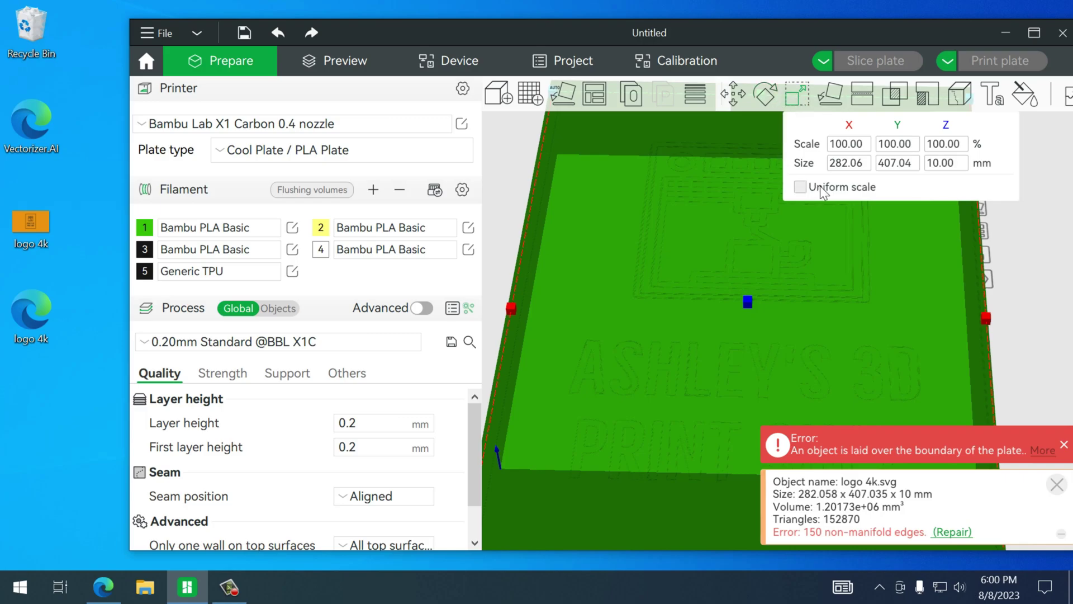
click(855, 162)
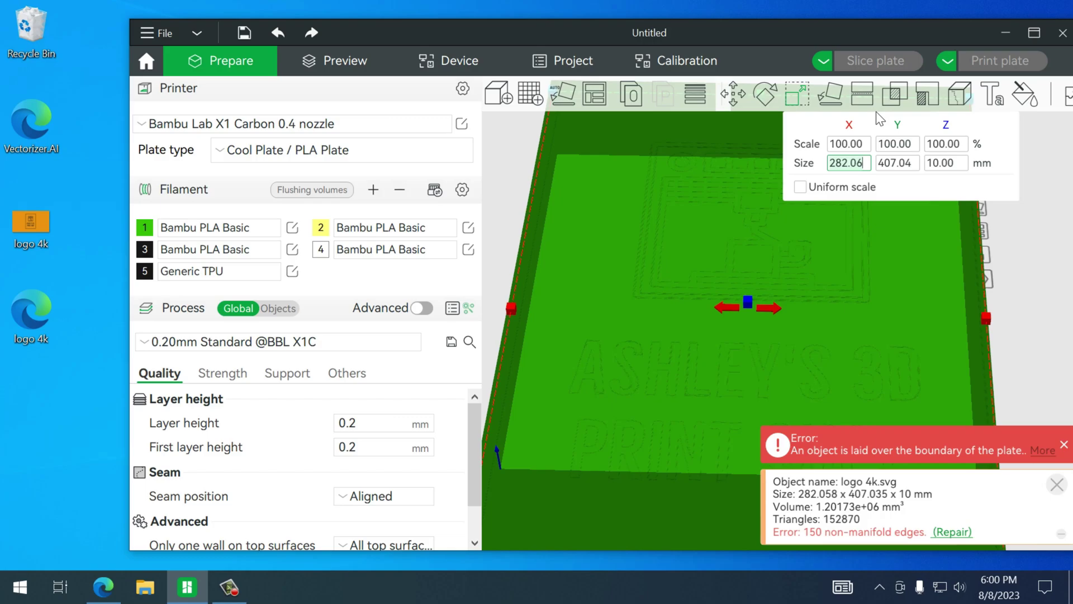
key(BackSpace)
key(BackSpace)
key(BackSpace)
key(BackSpace)
key(BackSpace)
key(BackSpace)
text(50)
double_click(896, 164)
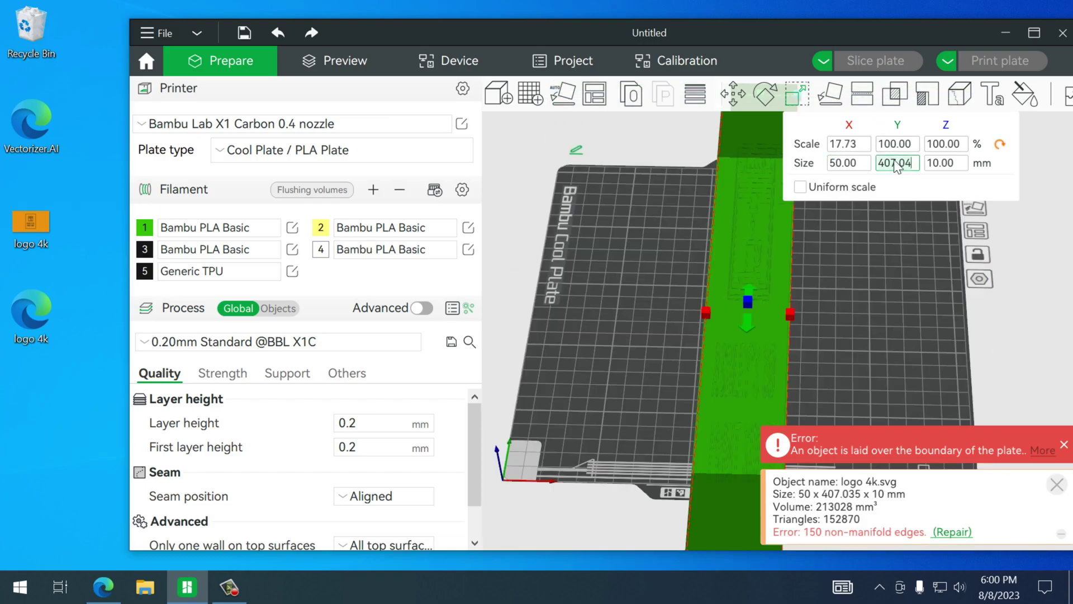
text(90)
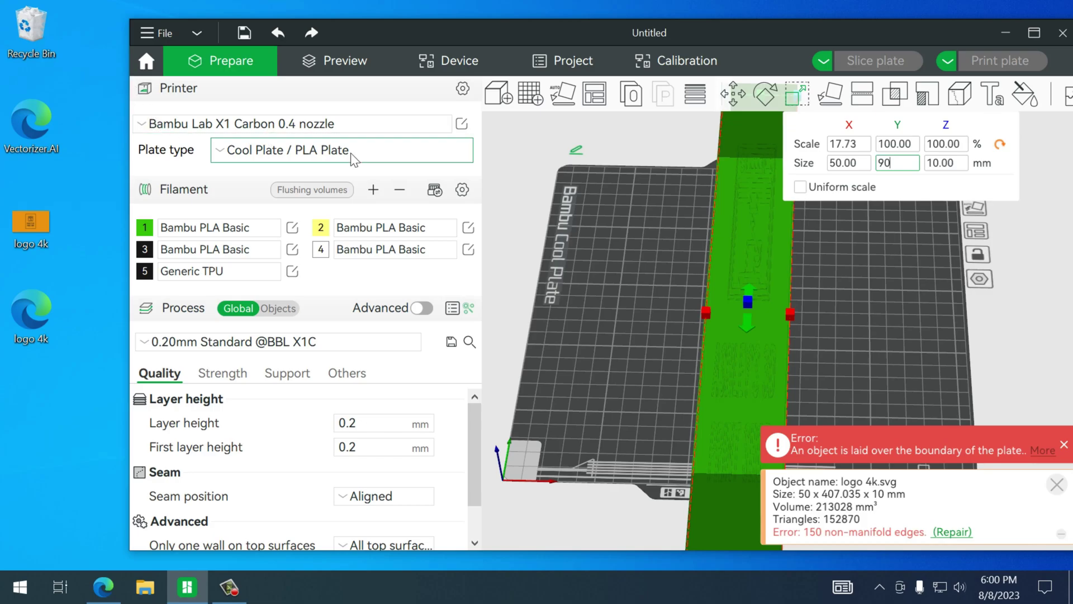
click(932, 163)
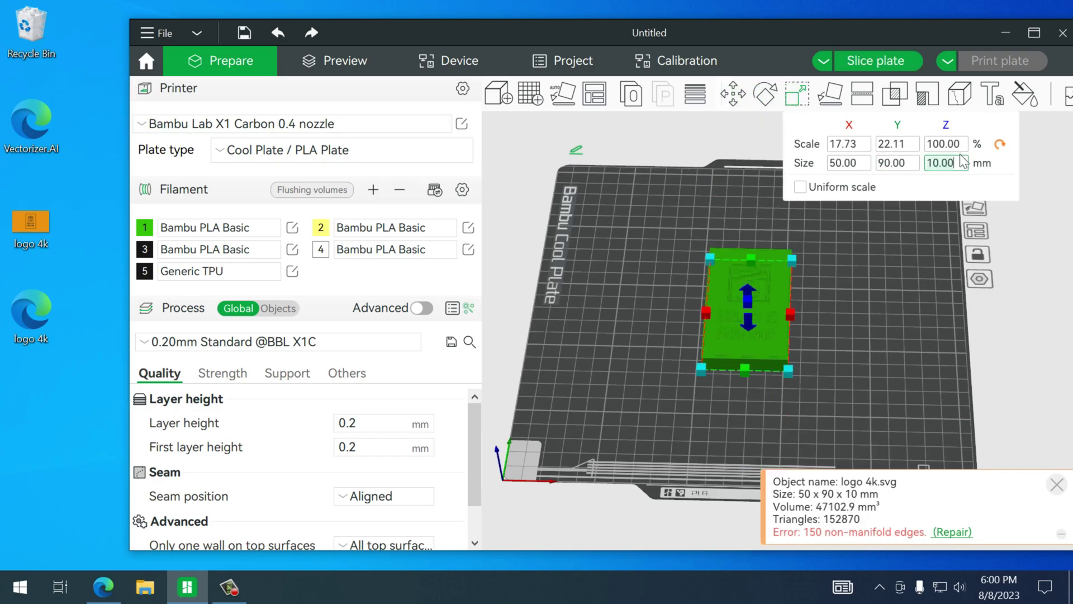
key(BackSpace)
key(BackSpace)
key(BackSpace)
key(BackSpace)
text(.2)
key(Return)
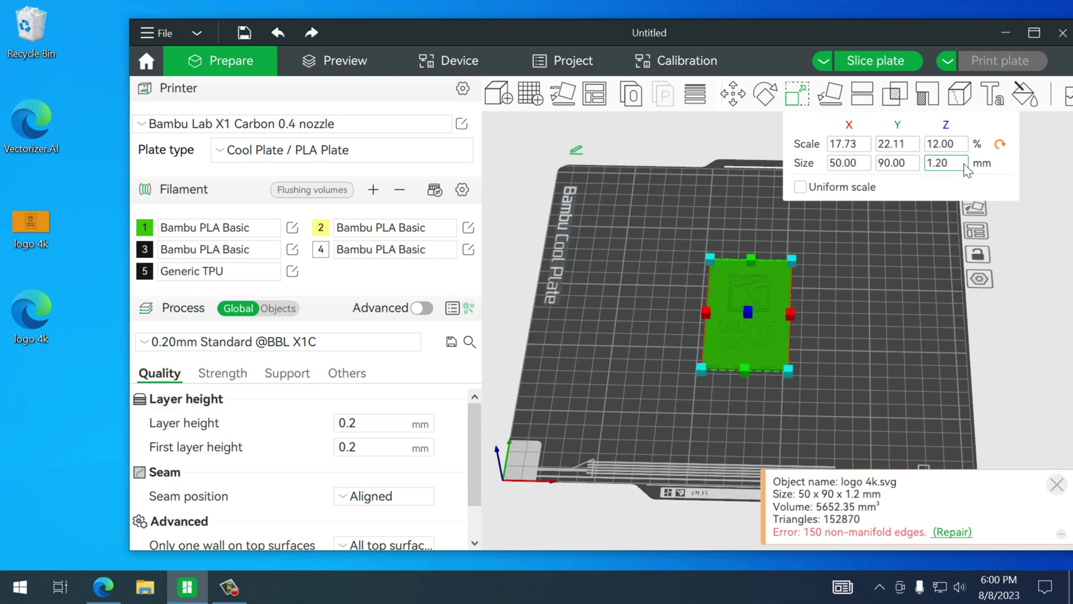
Deselect the card and view it from above to check it fits the plate.
click(836, 372)
key(1)
scroll(841, 346, up, 5)
scroll(838, 370, up, 3)
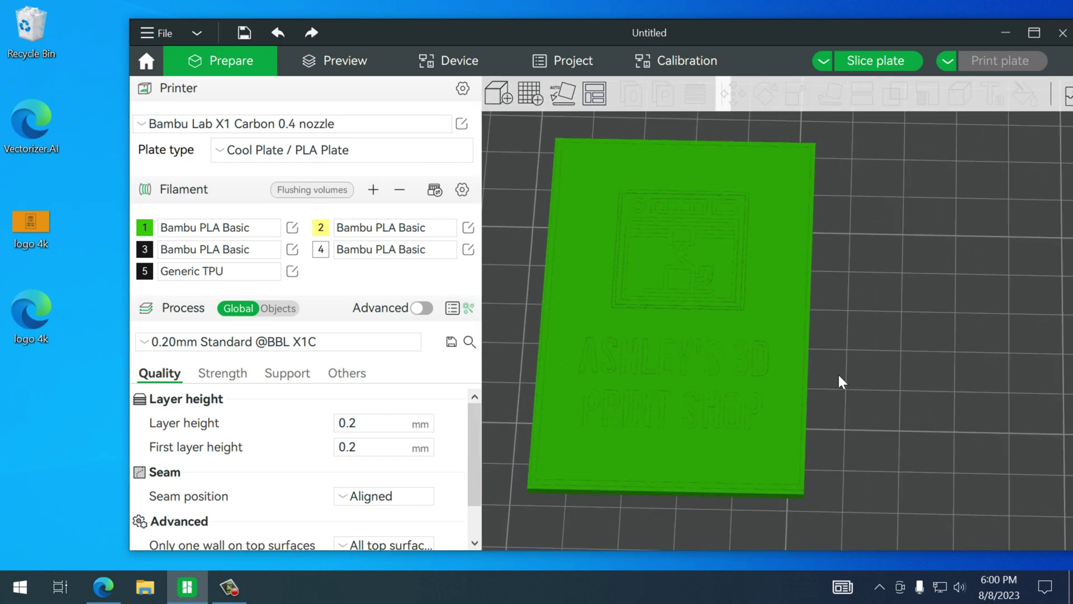
drag(841, 377, 836, 370)
Maximize the window and start color painting the card with black filament 3 using the Fill tool.
click(784, 322)
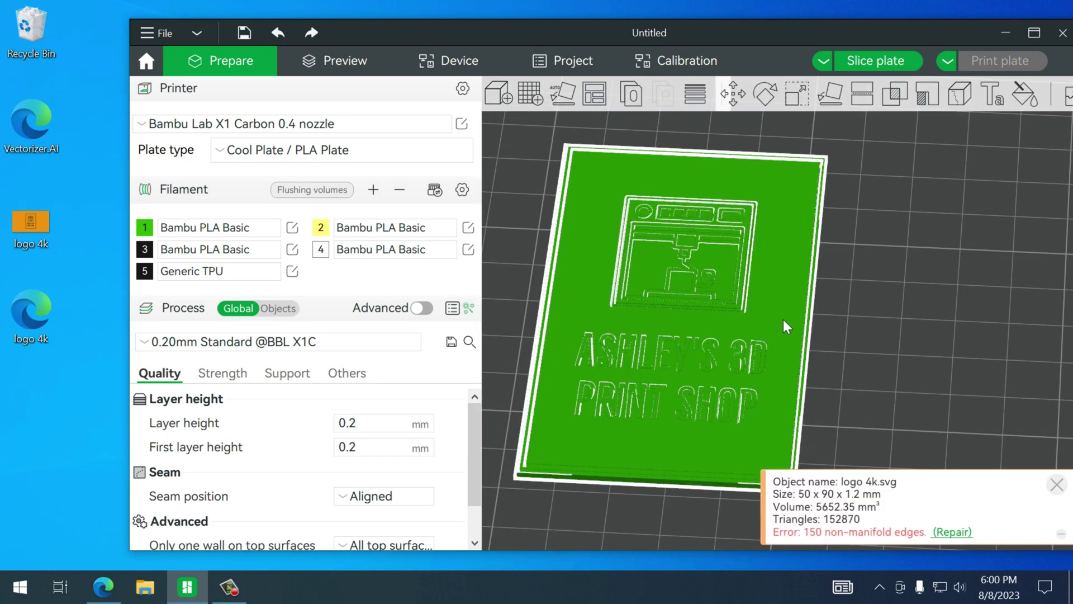
double_click(697, 26)
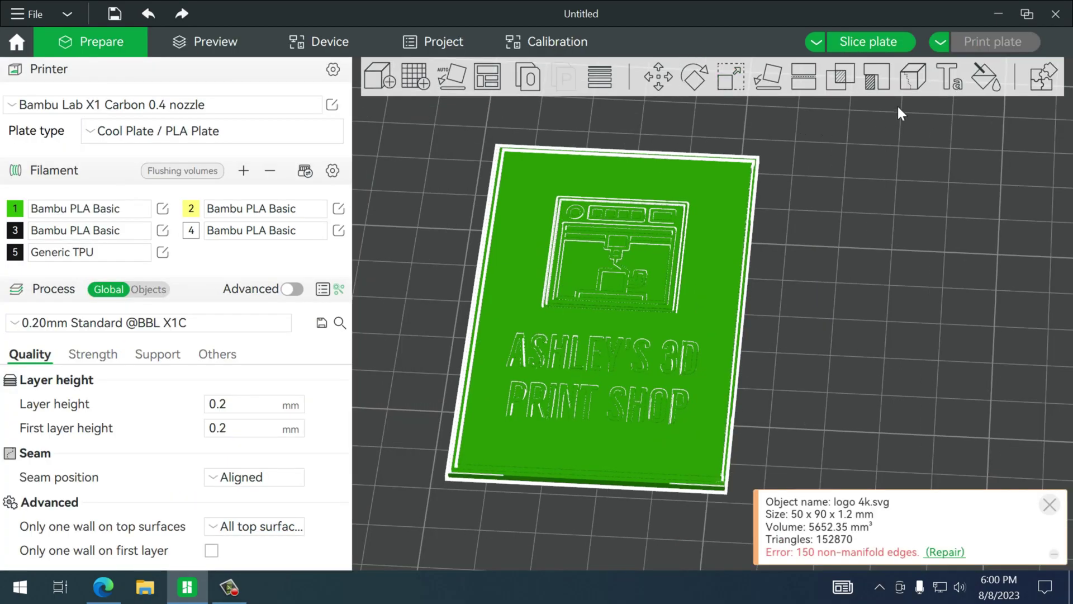
click(987, 75)
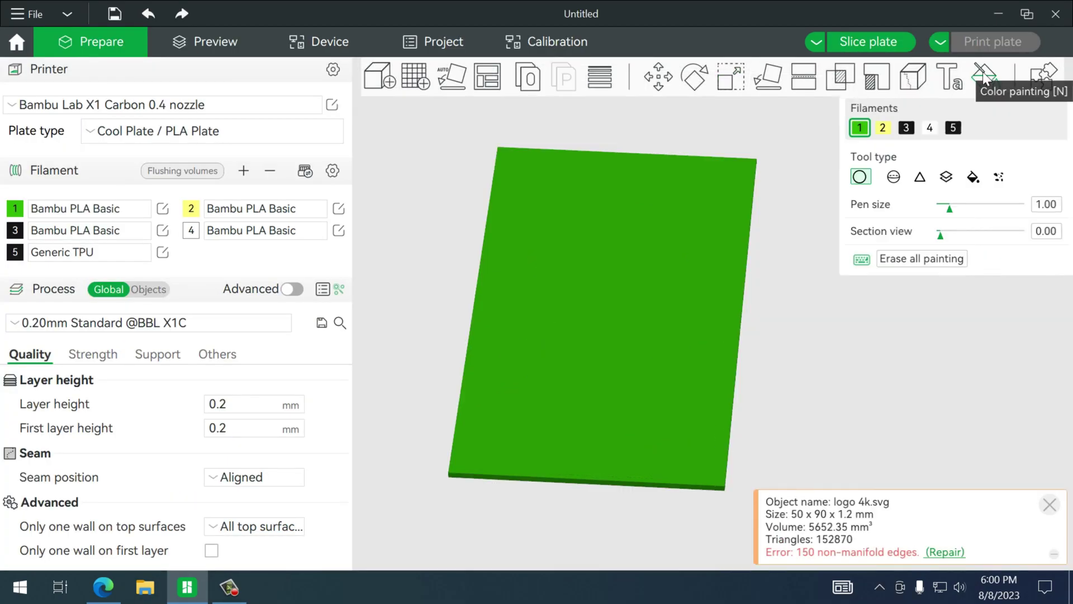
click(907, 128)
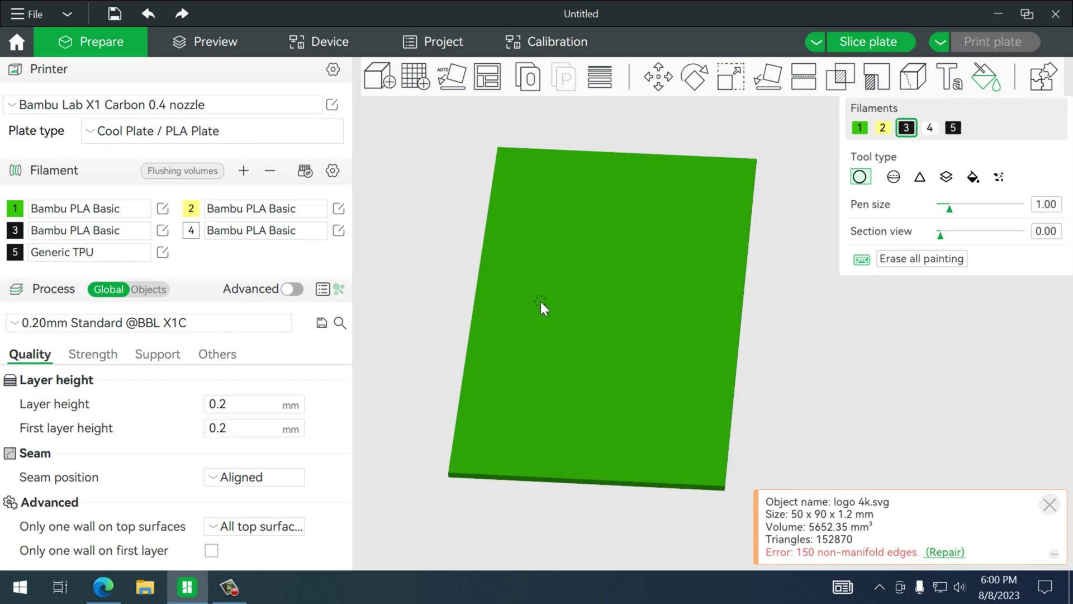
click(969, 182)
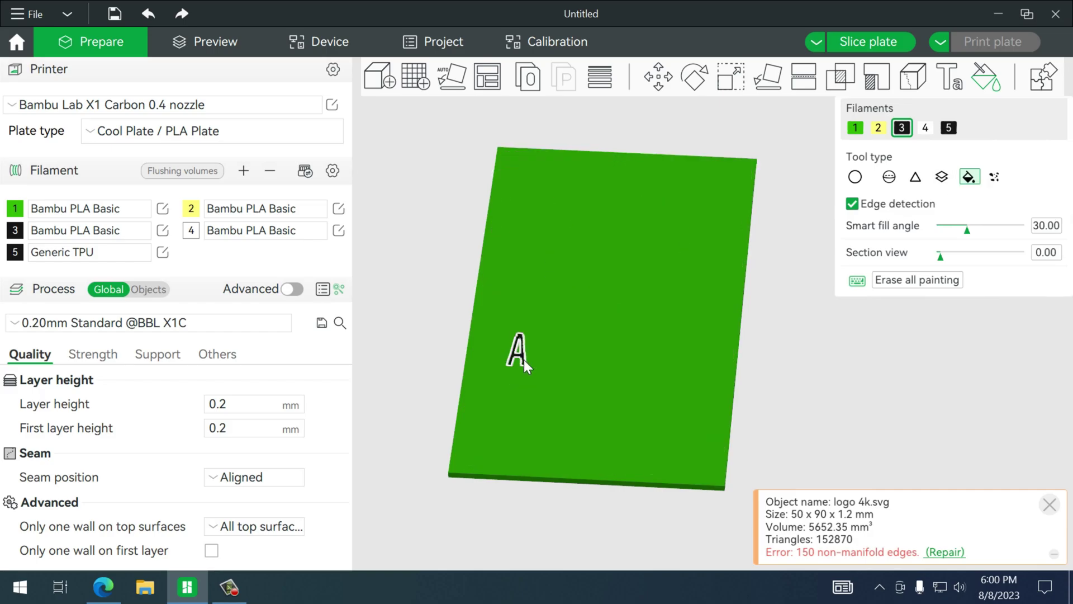
Fill the ASHLEY'S 3D PRINT SHOP letters black, one letter region at a time.
click(532, 362)
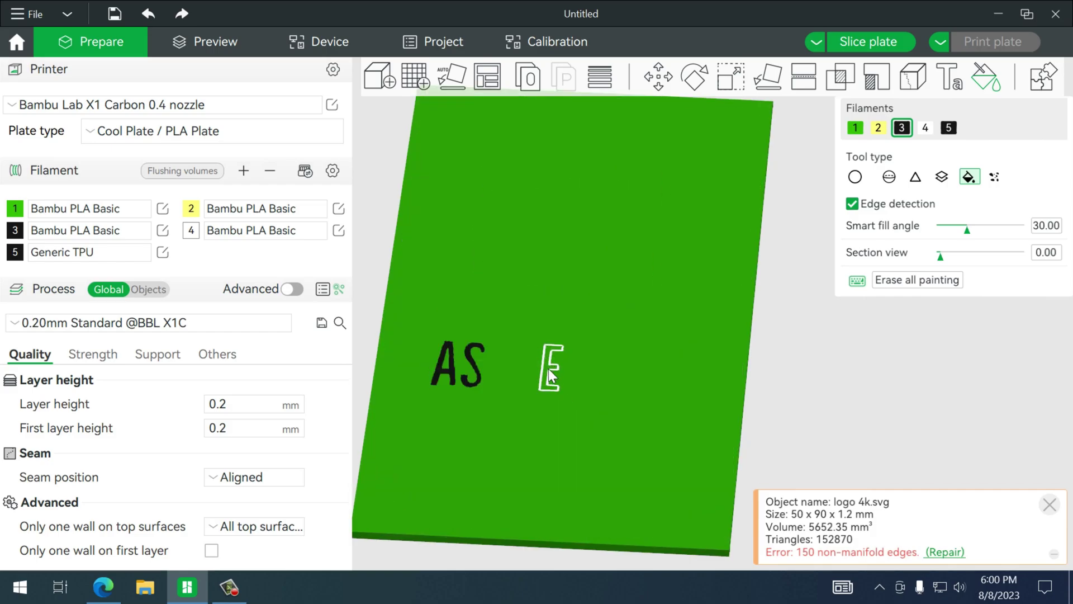
scroll(548, 368, up, 2)
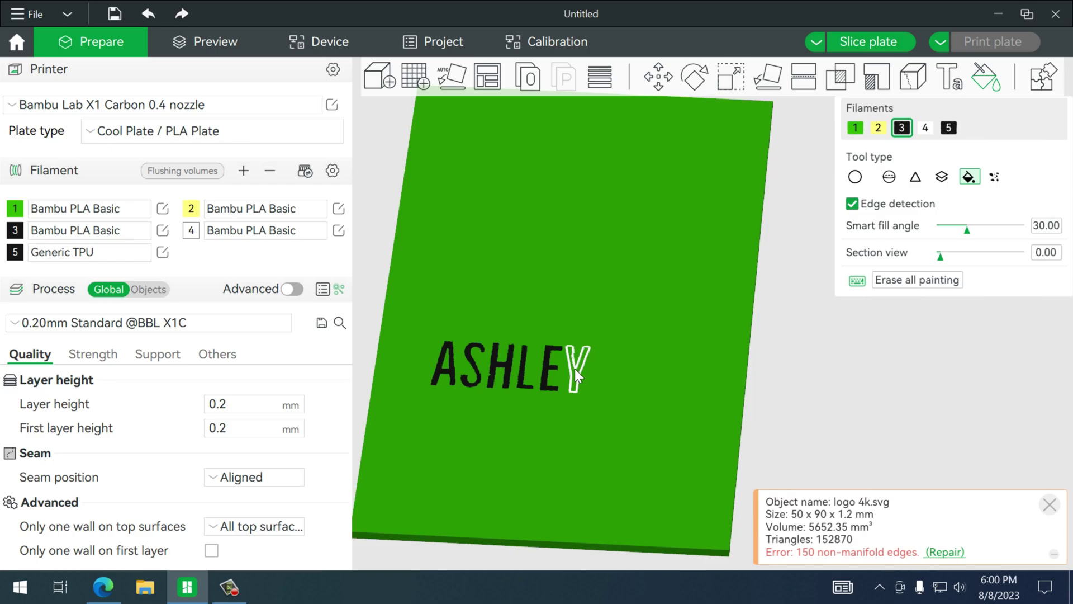
click(575, 368)
click(595, 351)
click(609, 364)
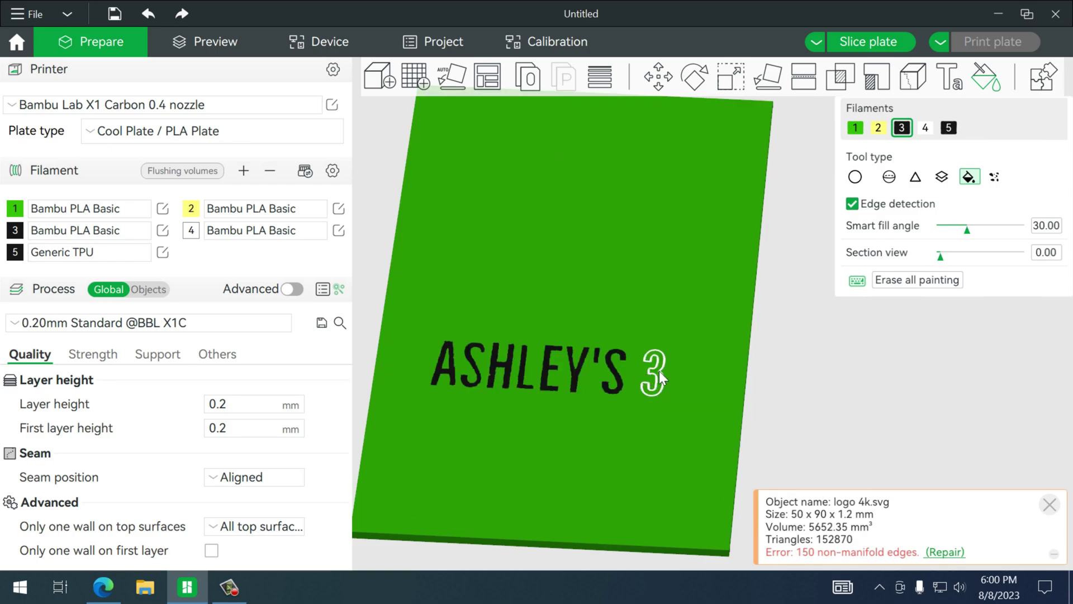
click(659, 371)
click(670, 375)
click(434, 443)
click(462, 447)
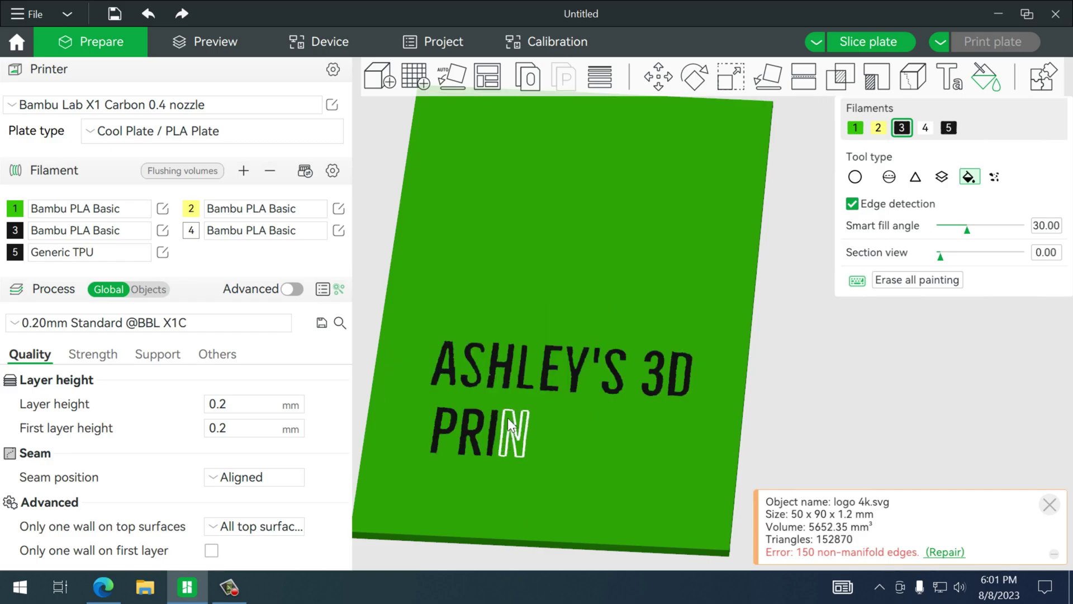
click(507, 420)
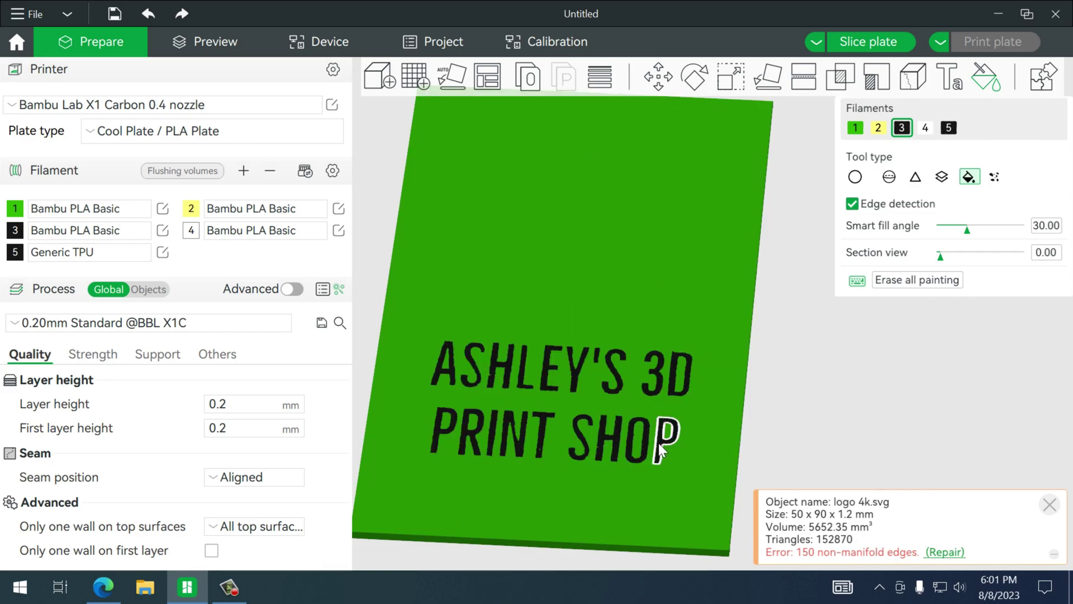
click(658, 443)
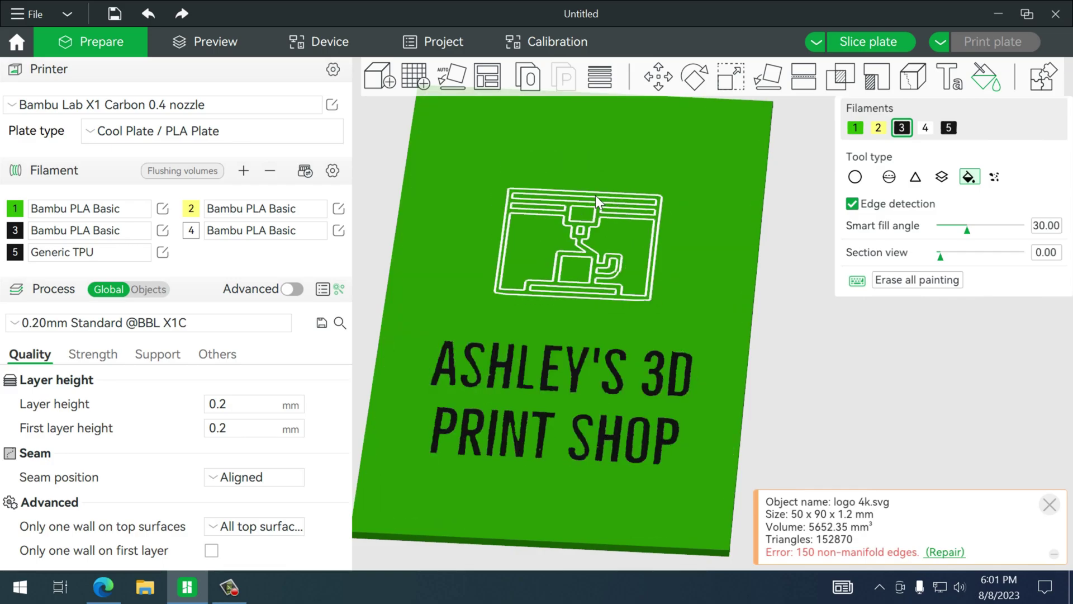
Fill the printer logo, its small squares, rectangle, circle and outer frame black.
click(595, 195)
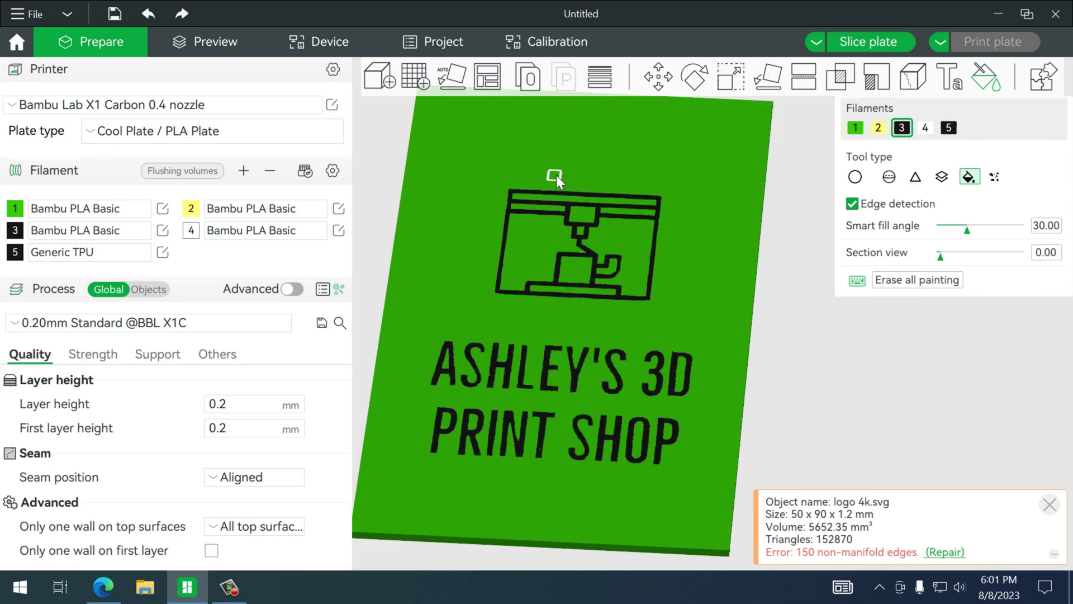
click(553, 175)
click(608, 177)
click(641, 178)
click(526, 173)
click(509, 167)
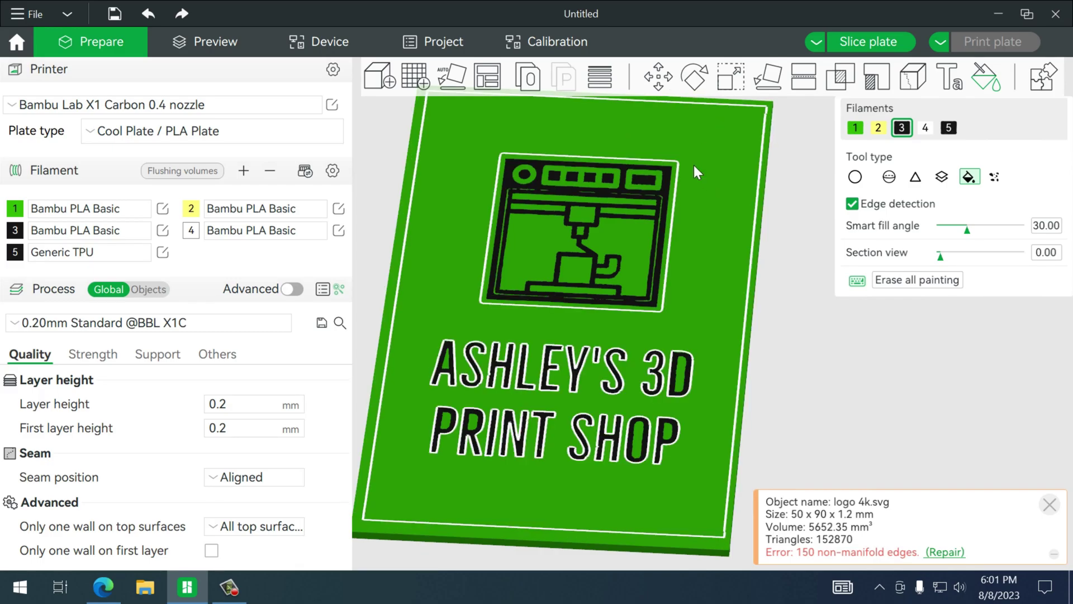
Undo an accidental black fill of the card background so it stays green.
scroll(690, 232, up, 2)
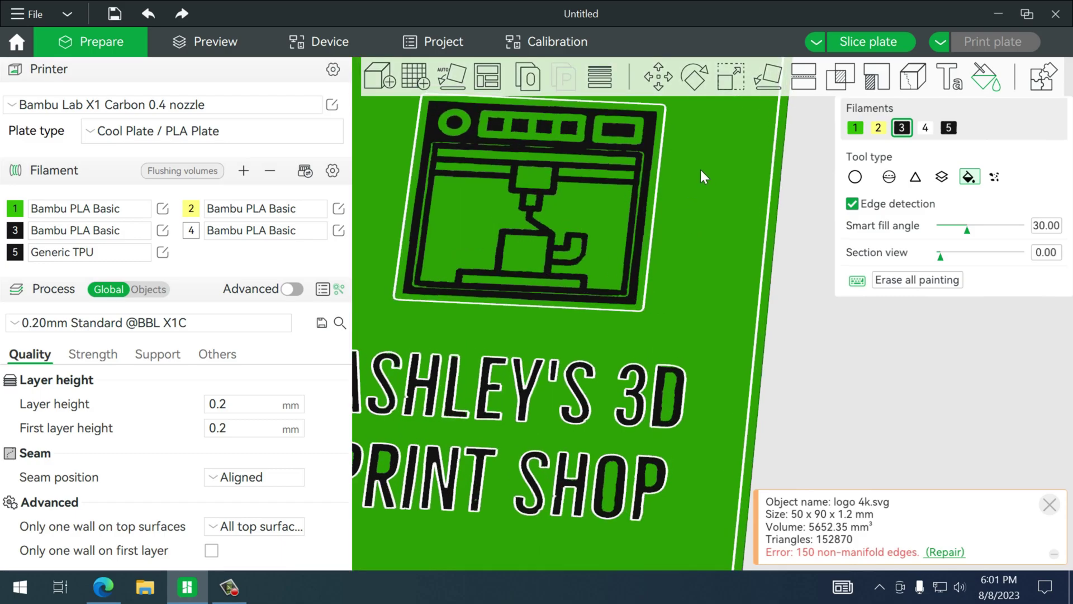
middle_drag(699, 169, 718, 356)
click(711, 351)
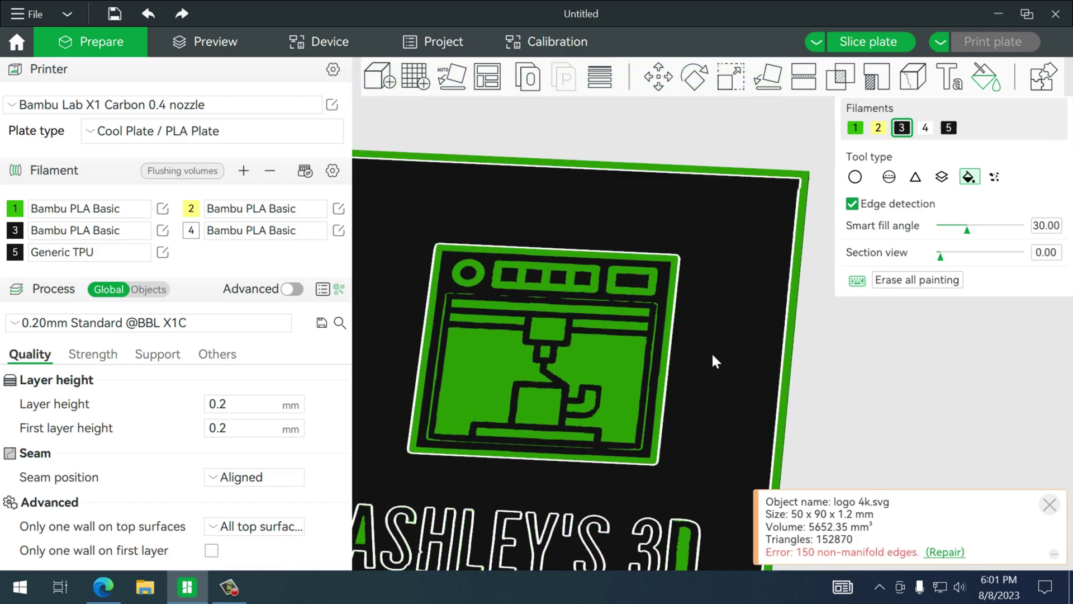
click(146, 16)
scroll(706, 246, down, 5)
scroll(816, 369, up, 3)
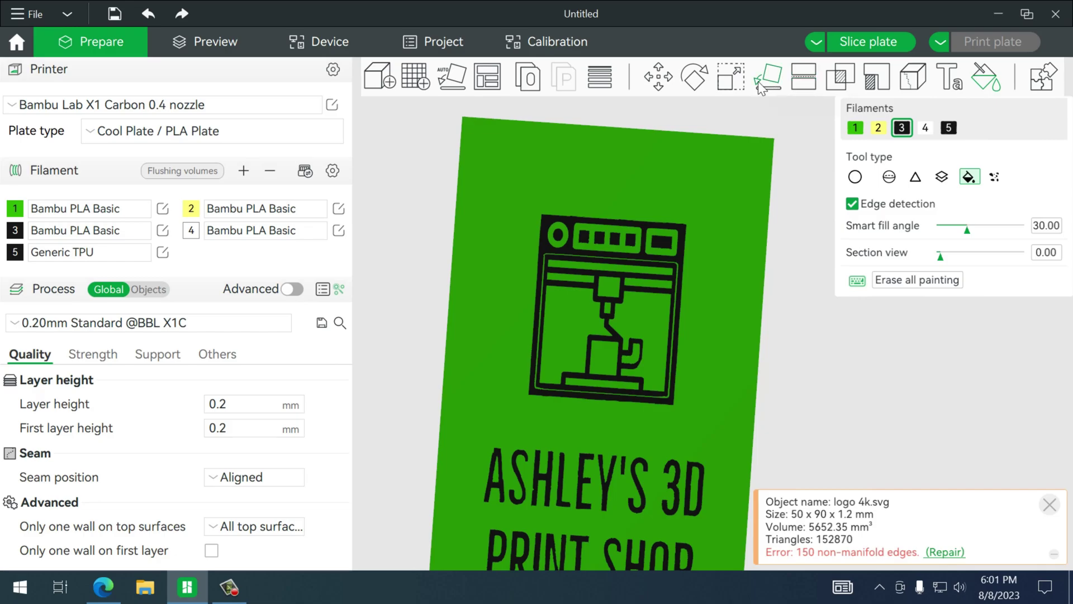
Exit painting and use Lay on Face to put the card's painted logo side down on the plate.
key(Escape)
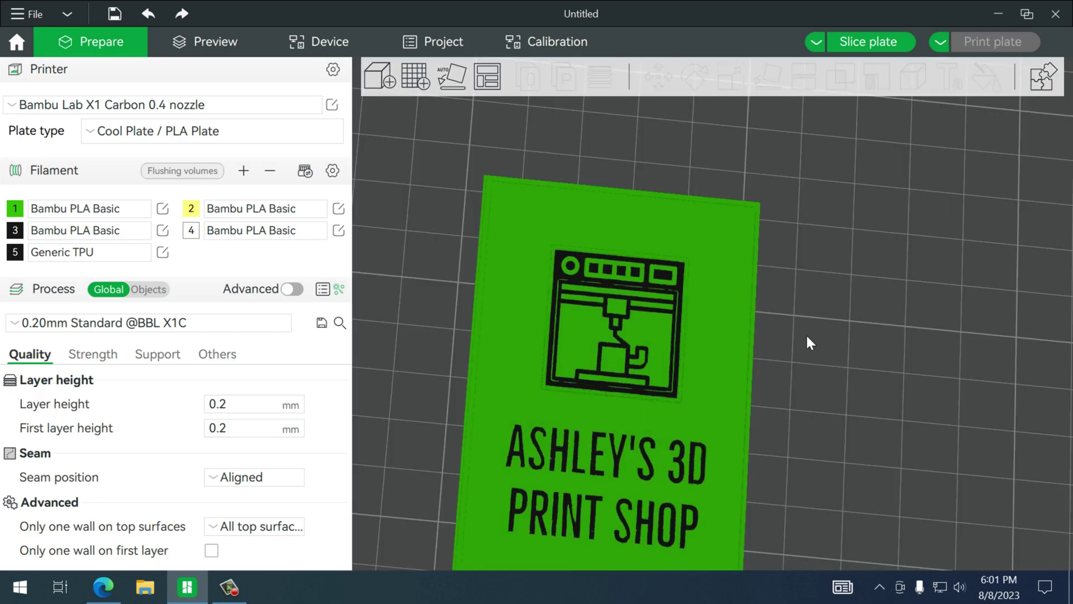
drag(806, 333, 829, 316)
key(1)
click(729, 240)
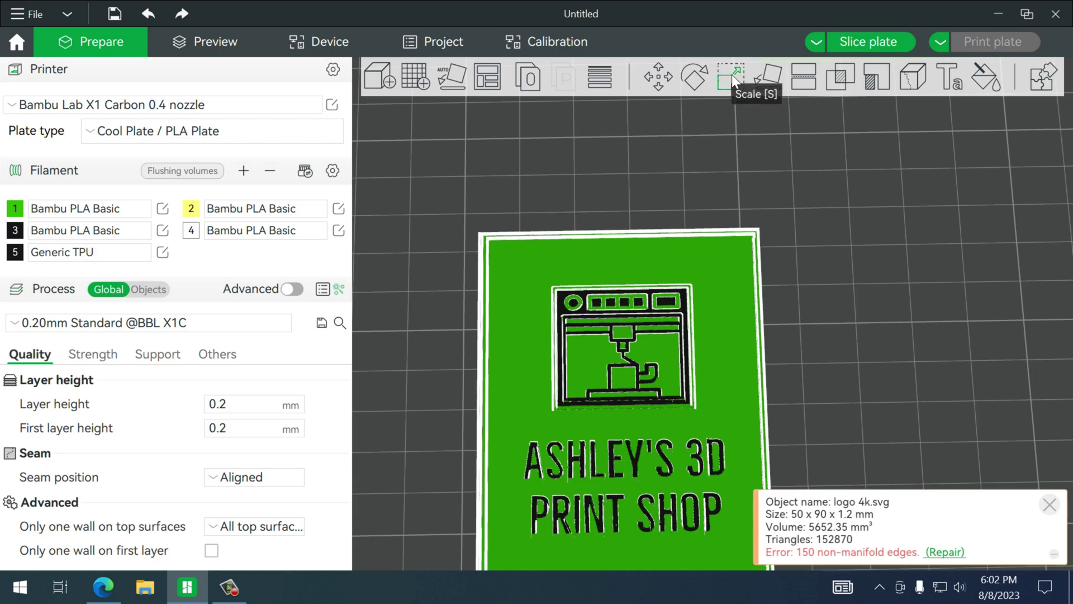
click(765, 76)
scroll(737, 383, down, 1)
click(699, 353)
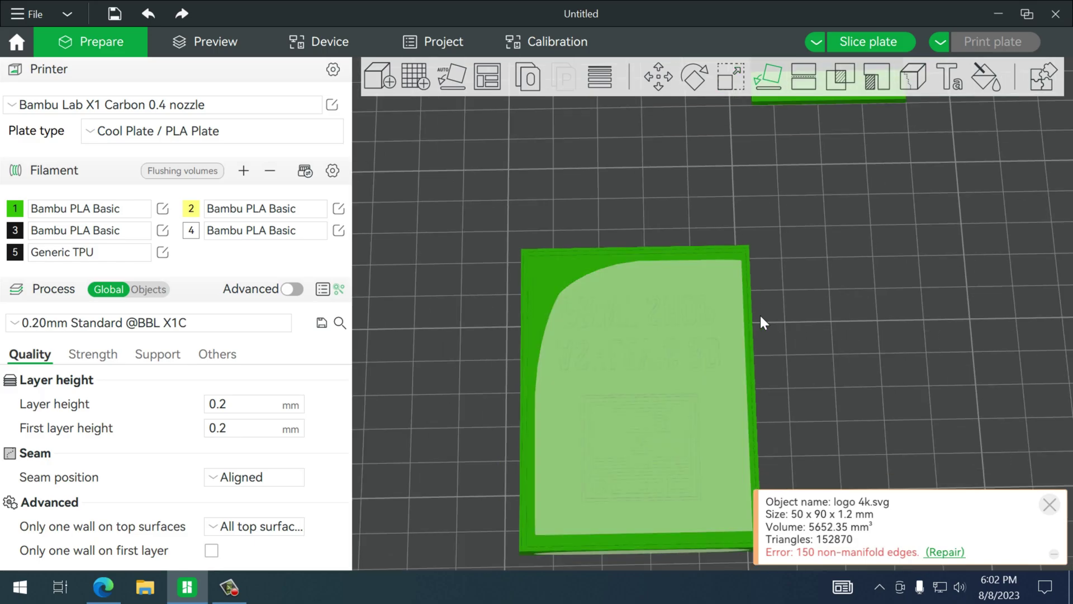
drag(806, 395, 795, 296)
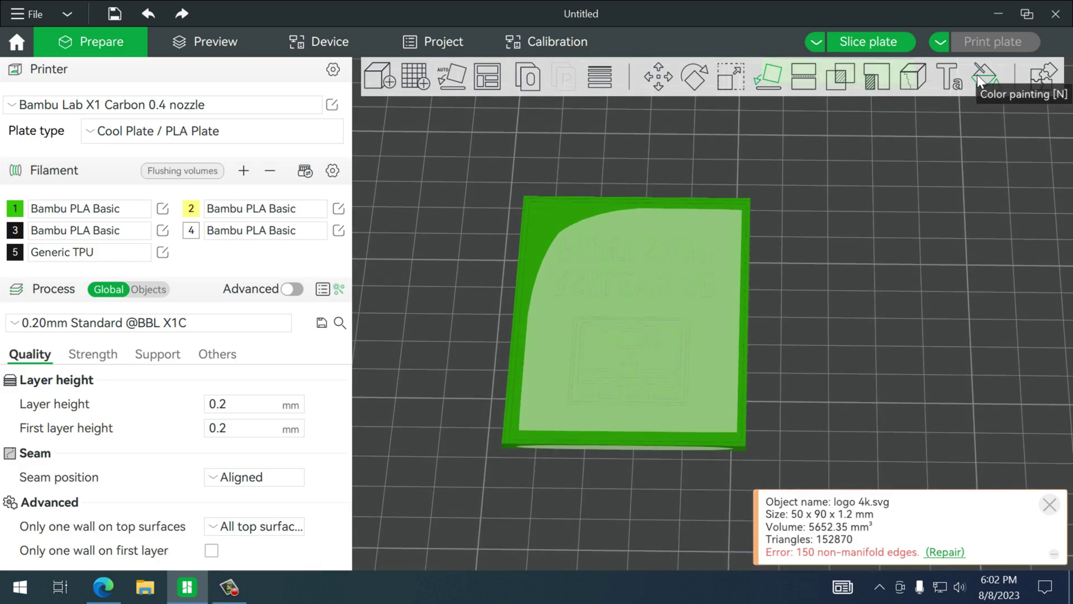
Add a 'Test' text shape in the ELEGANCE font, not following the card surface.
click(938, 78)
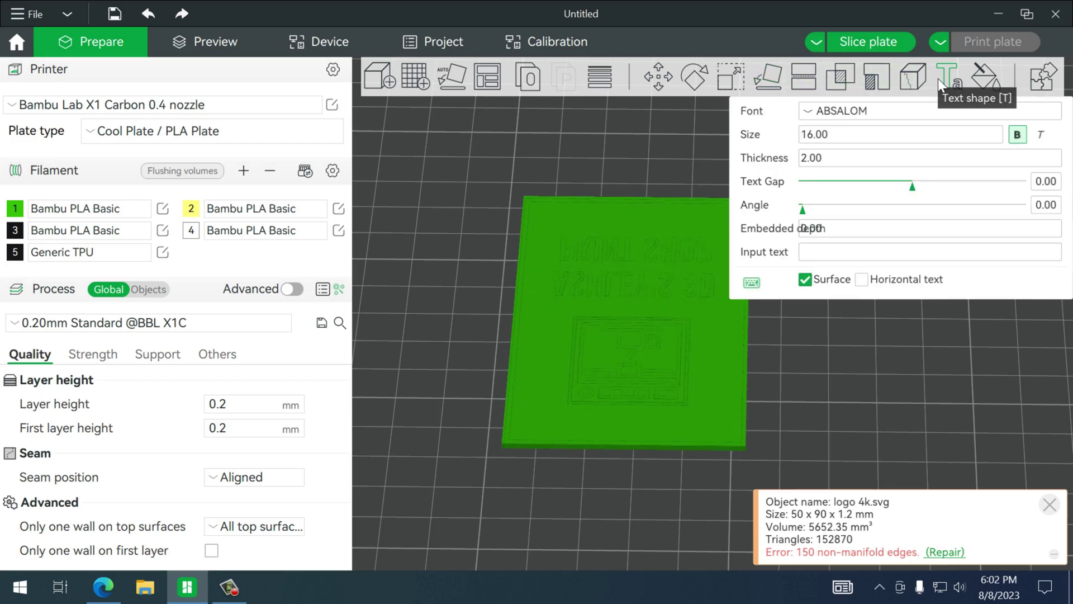
click(856, 111)
scroll(841, 248, down, 8)
scroll(855, 259, down, 5)
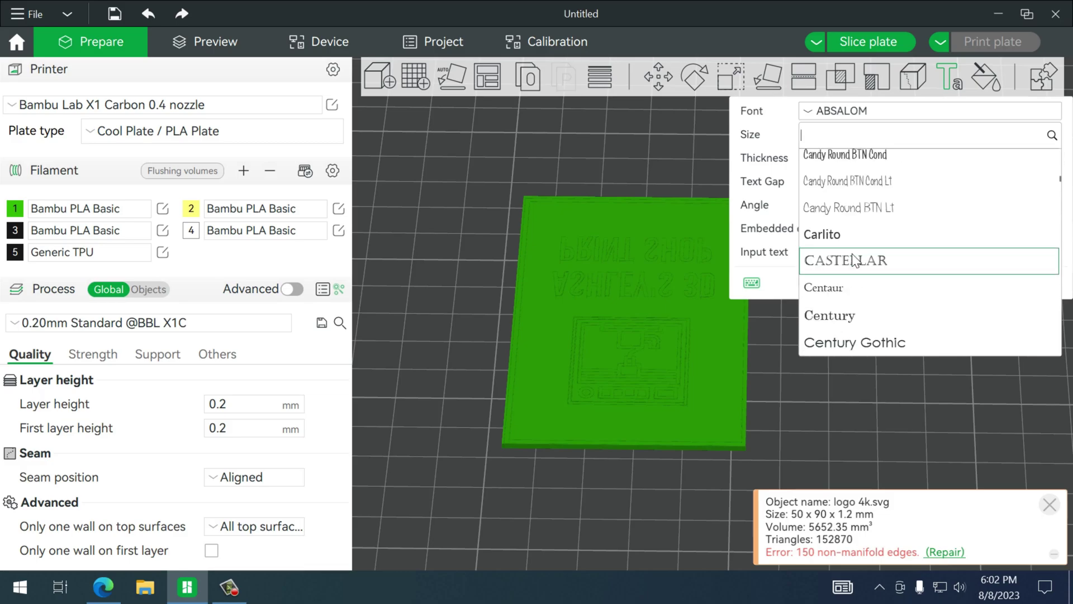
scroll(853, 260, down, 6)
scroll(852, 260, down, 5)
click(840, 187)
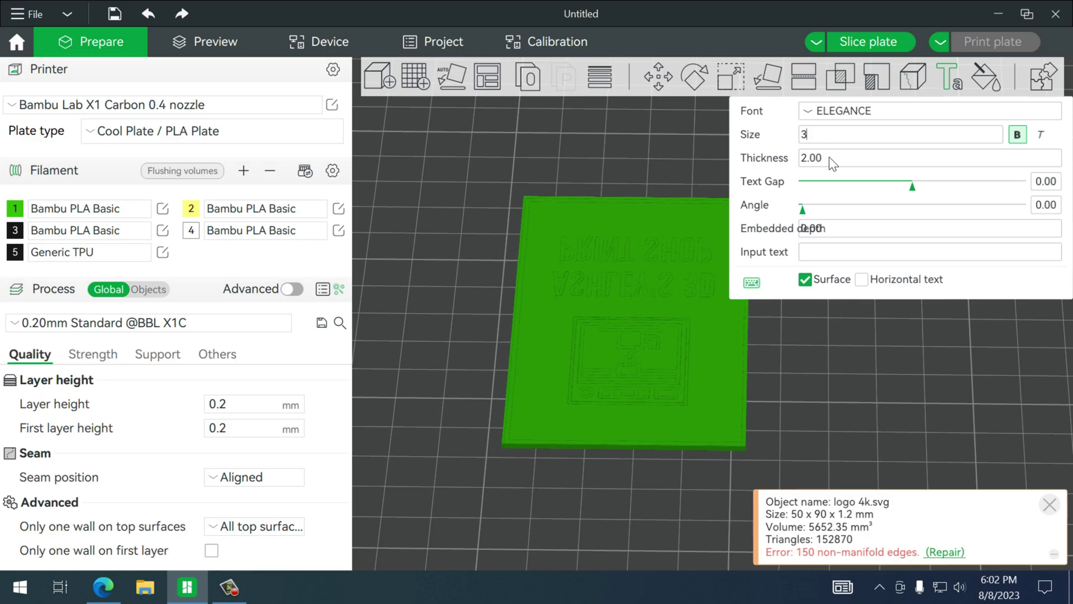
click(837, 246)
text(Test)
click(805, 280)
Move the Test label to the card's top-left corner and close the text panel.
scroll(568, 220, up, 5)
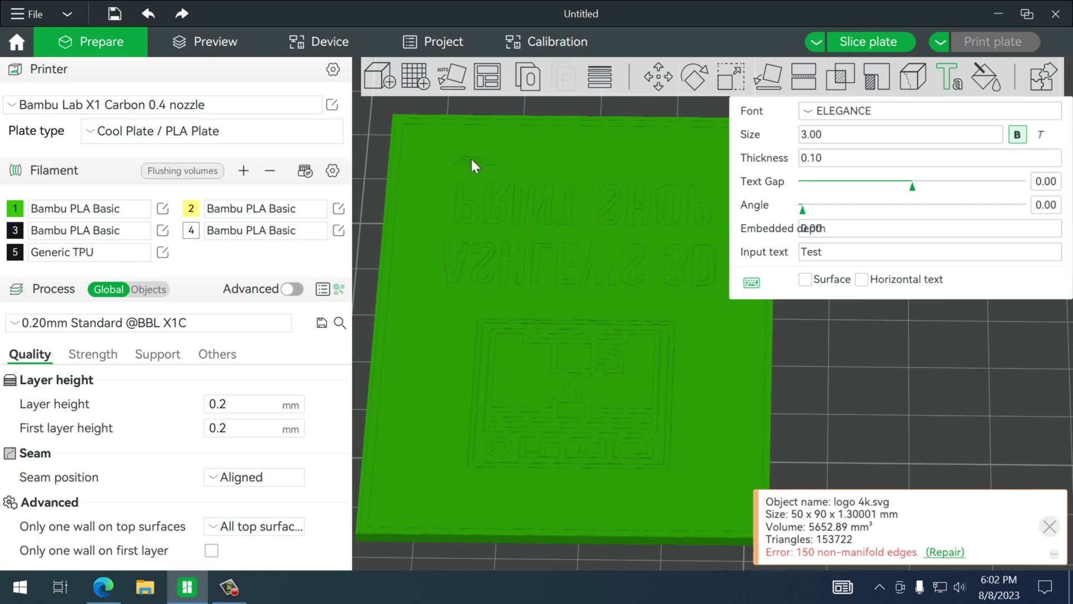
drag(858, 447, 735, 465)
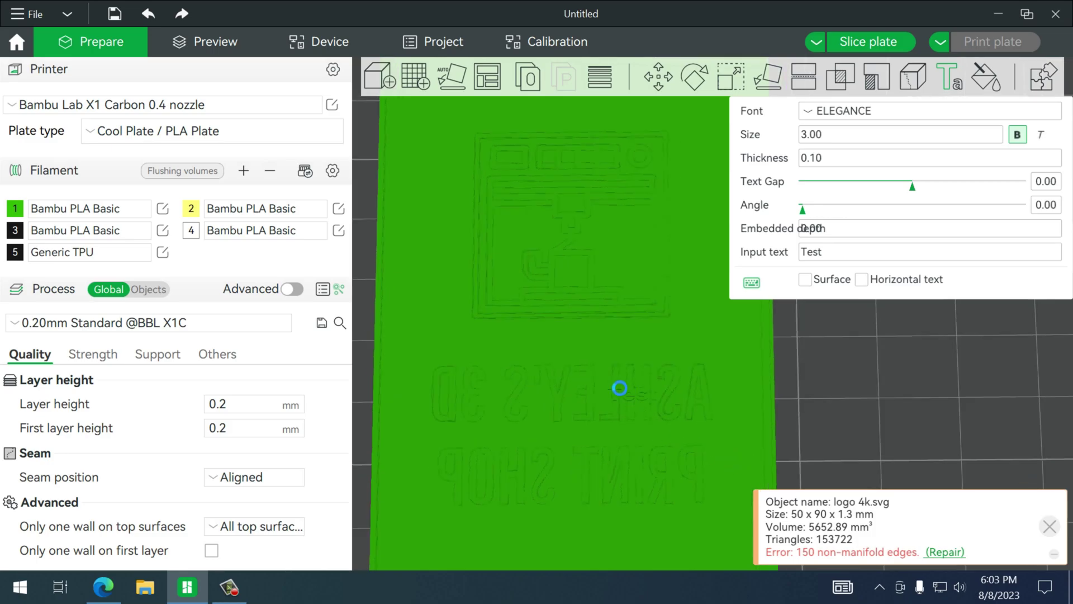
drag(620, 388, 616, 383)
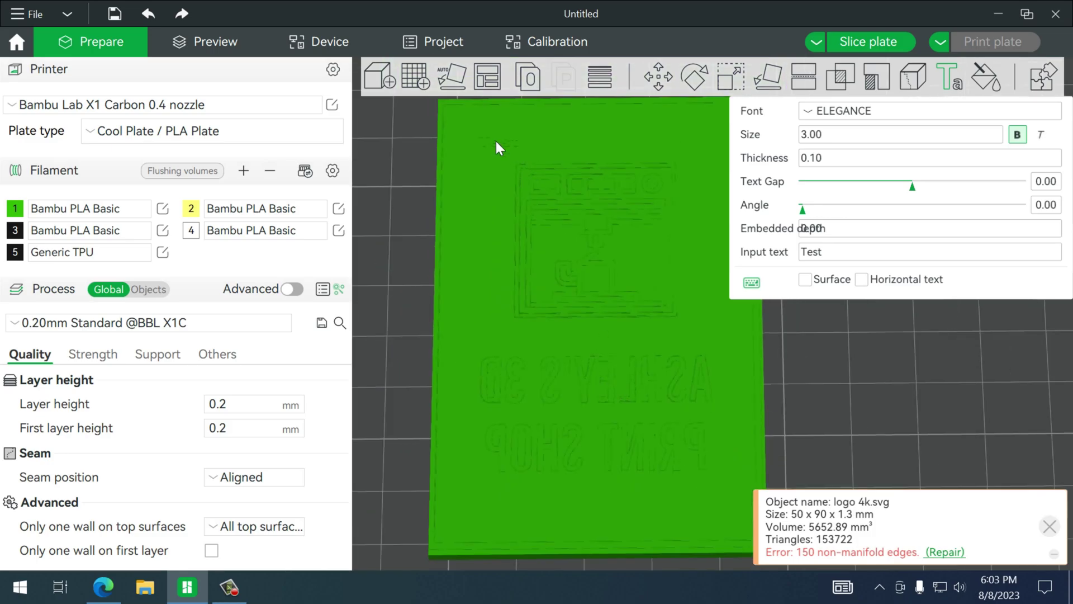
drag(497, 143, 490, 133)
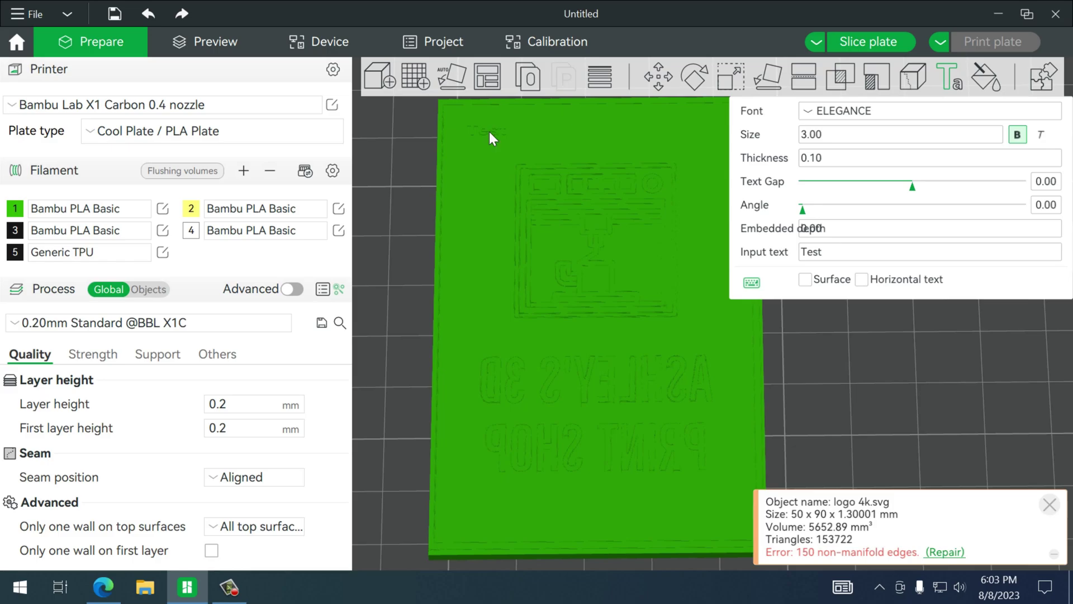
key(Escape)
In the Objects list, set the text_shape part's filament to 3 so it prints black.
click(156, 289)
scroll(184, 408, down, 5)
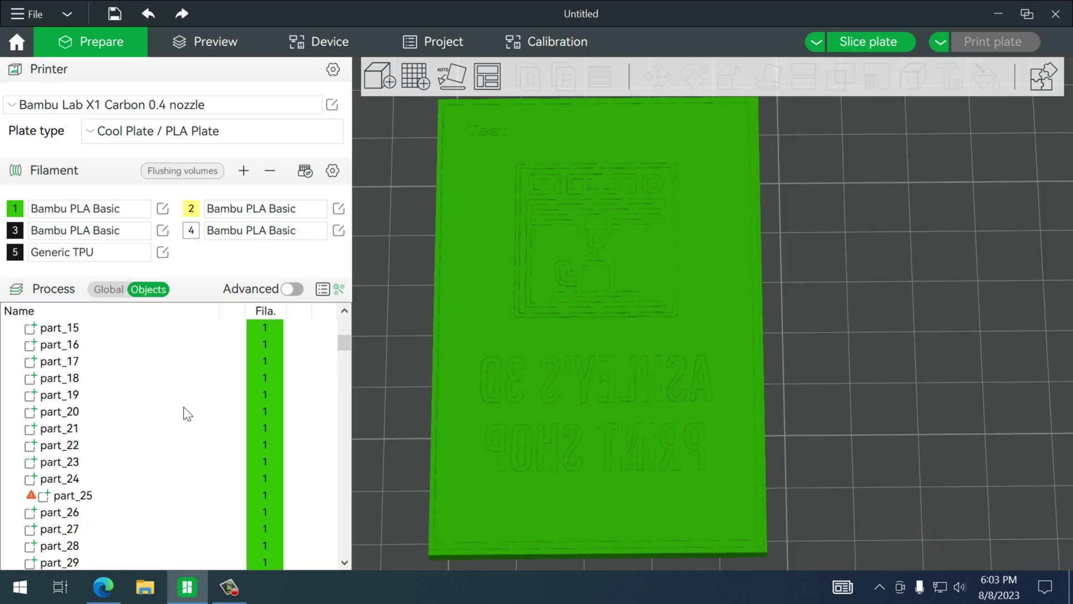
scroll(187, 413, down, 20)
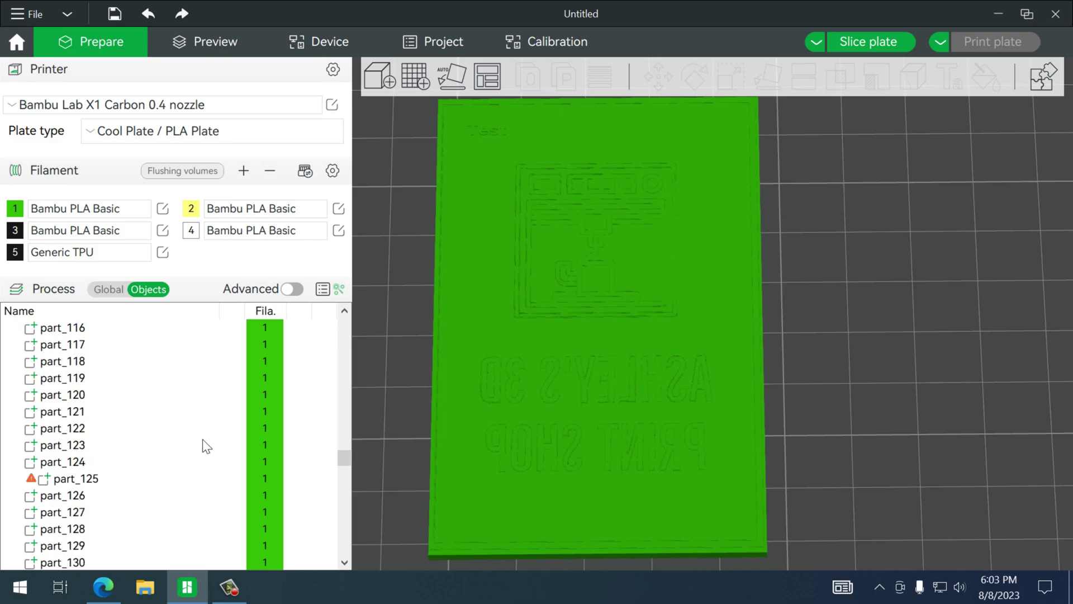
scroll(208, 445, down, 20)
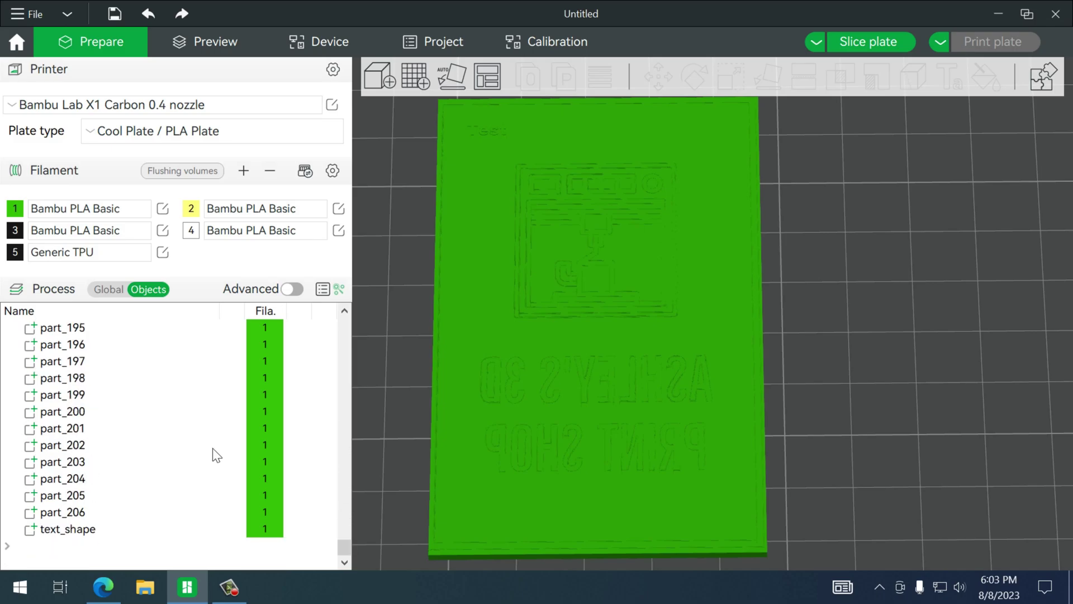
click(267, 531)
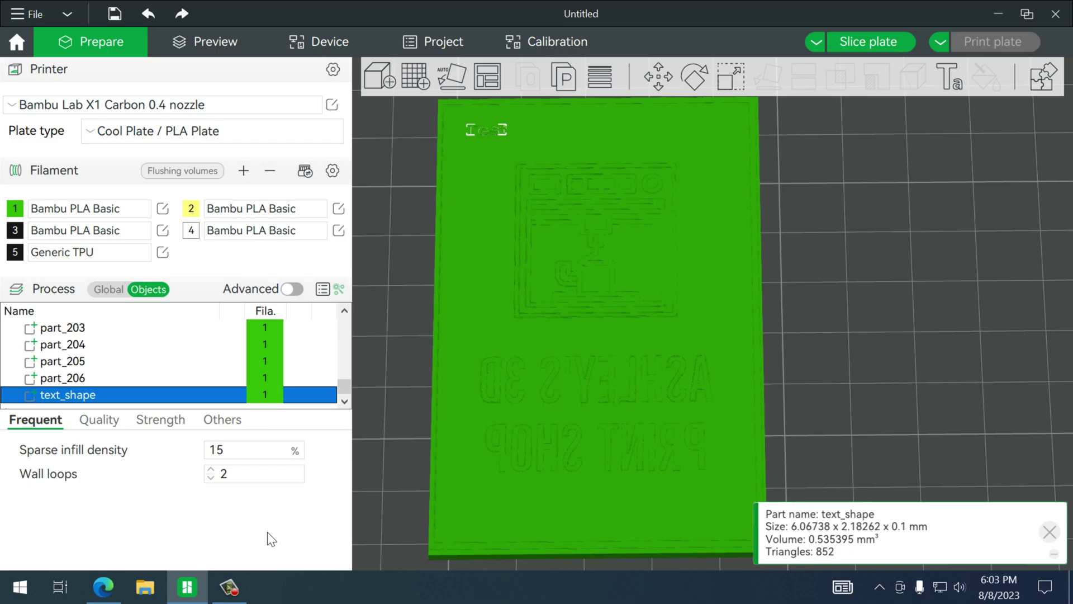
click(266, 399)
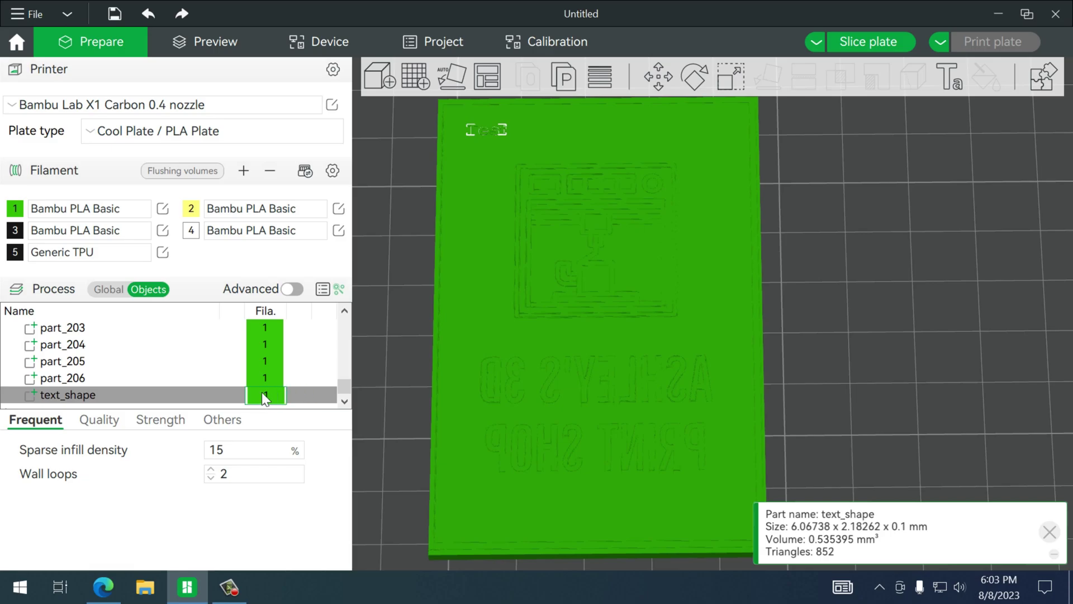
click(266, 393)
click(266, 463)
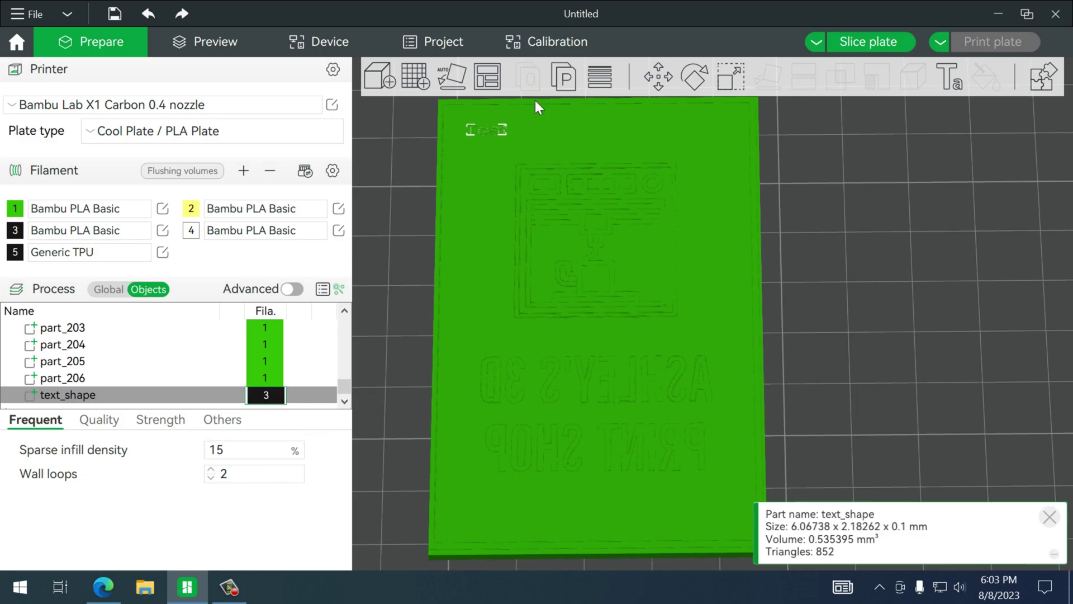
middle_drag(804, 184, 868, 167)
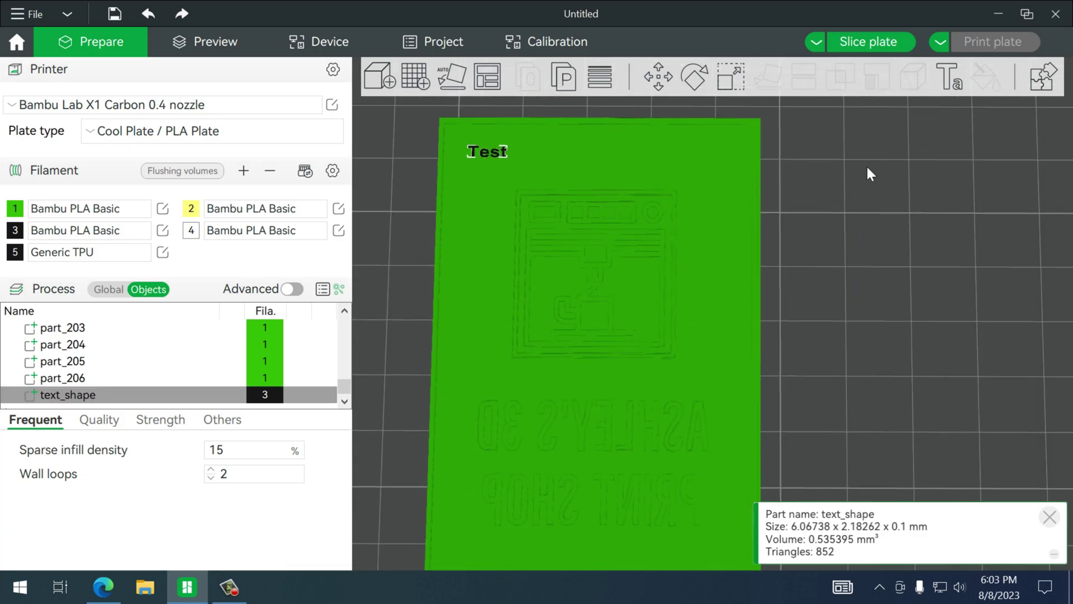
Change the label text to 'Ashley's Print Shop' and shift it right.
click(957, 70)
click(842, 256)
text(Ashl)
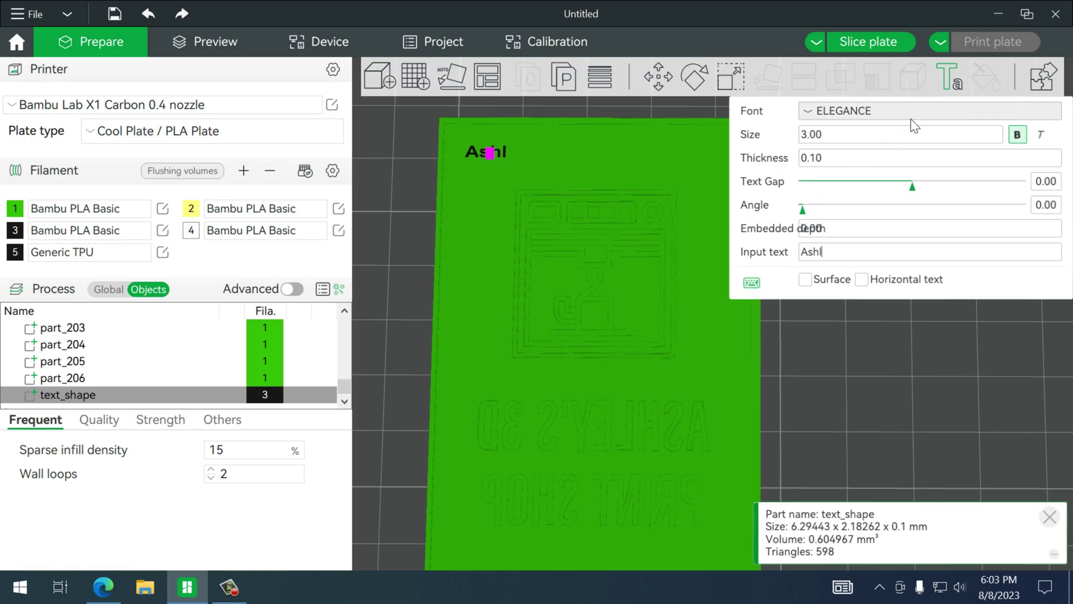
text(ey's Print SHo)
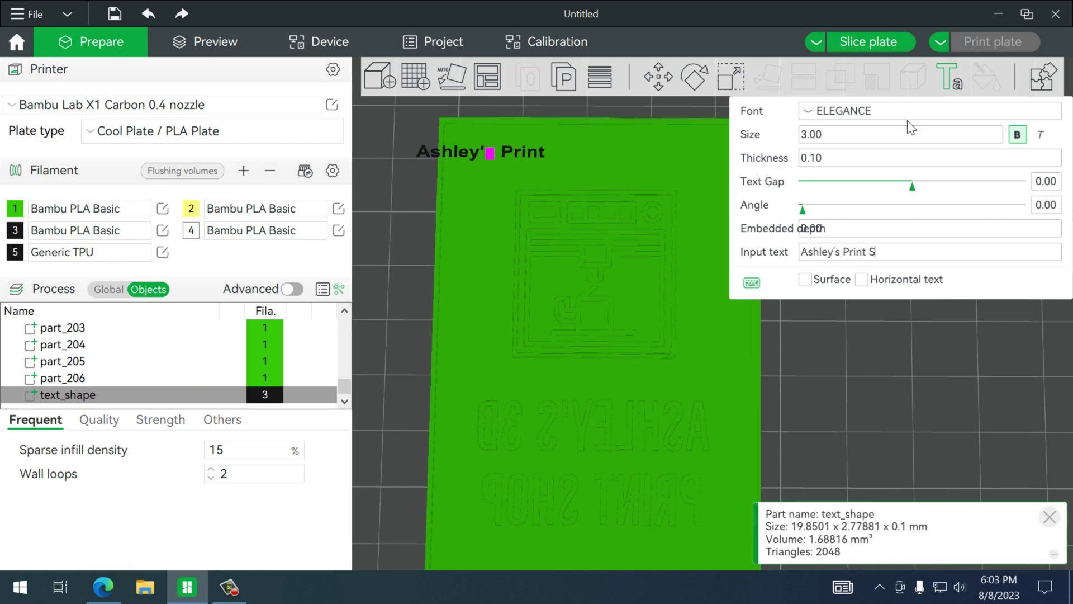
key(BackSpace)
key(BackSpace)
text(hop)
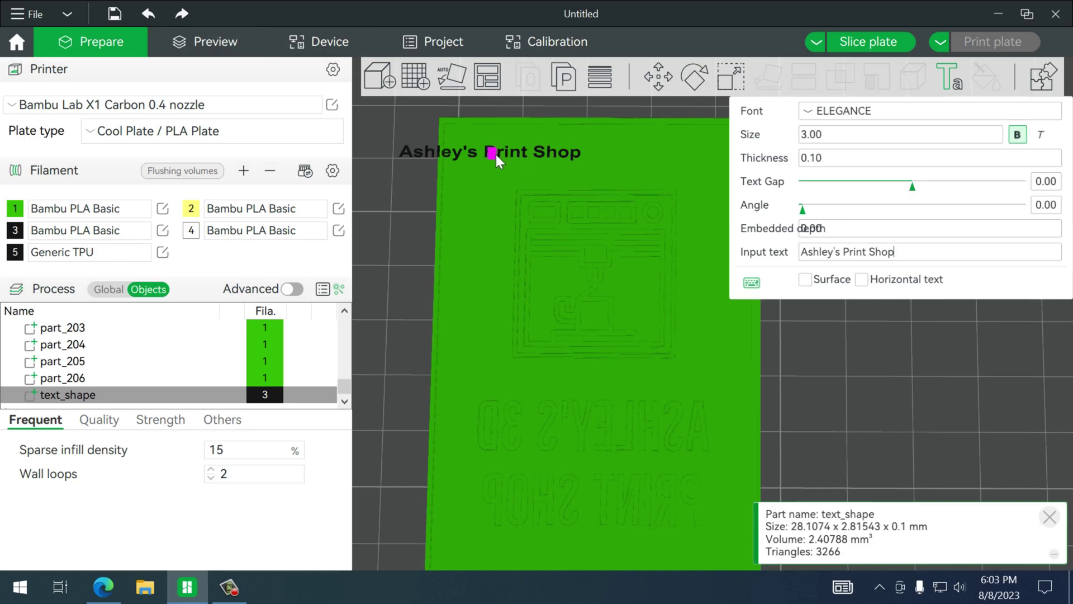
drag(531, 155, 574, 159)
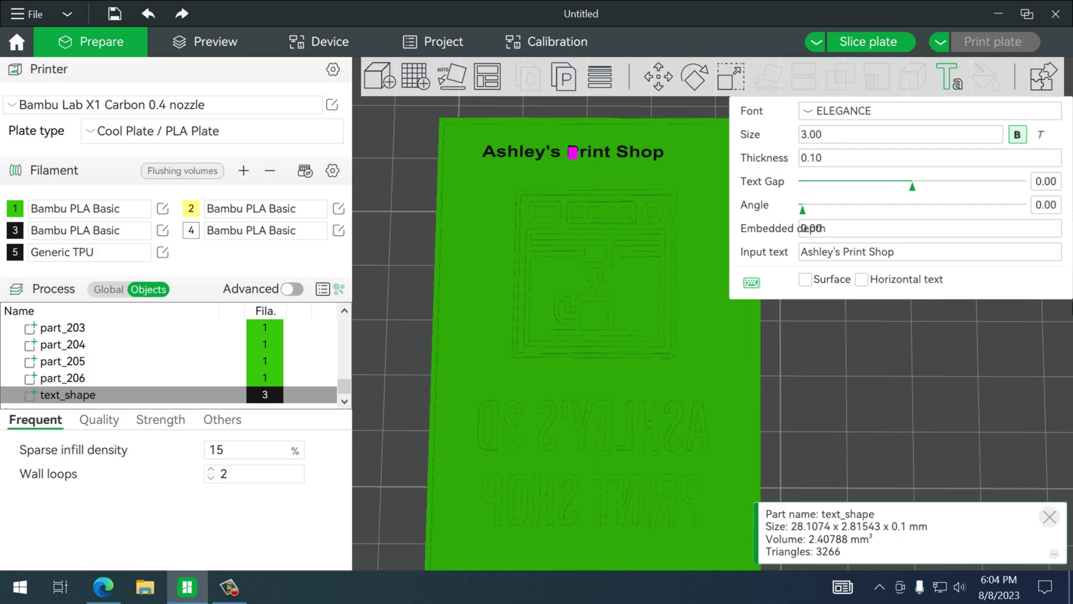
Rotate the label to a 90° angle, position it along the card, and set its size to 6.5.
click(1050, 204)
key(BackSpace)
key(BackSpace)
key(BackSpace)
key(BackSpace)
text(90)
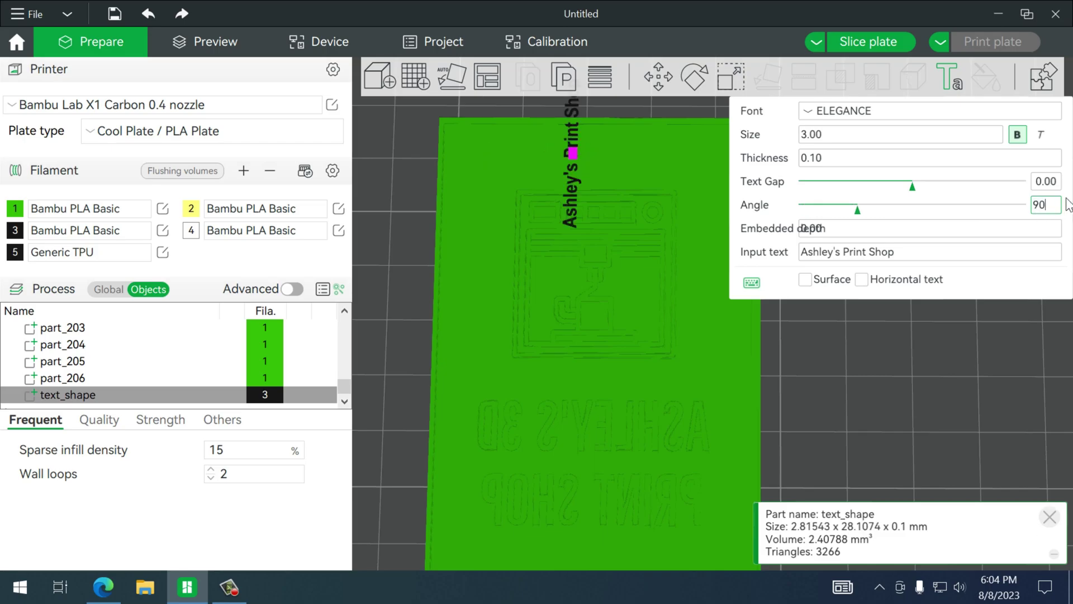
drag(936, 383, 873, 391)
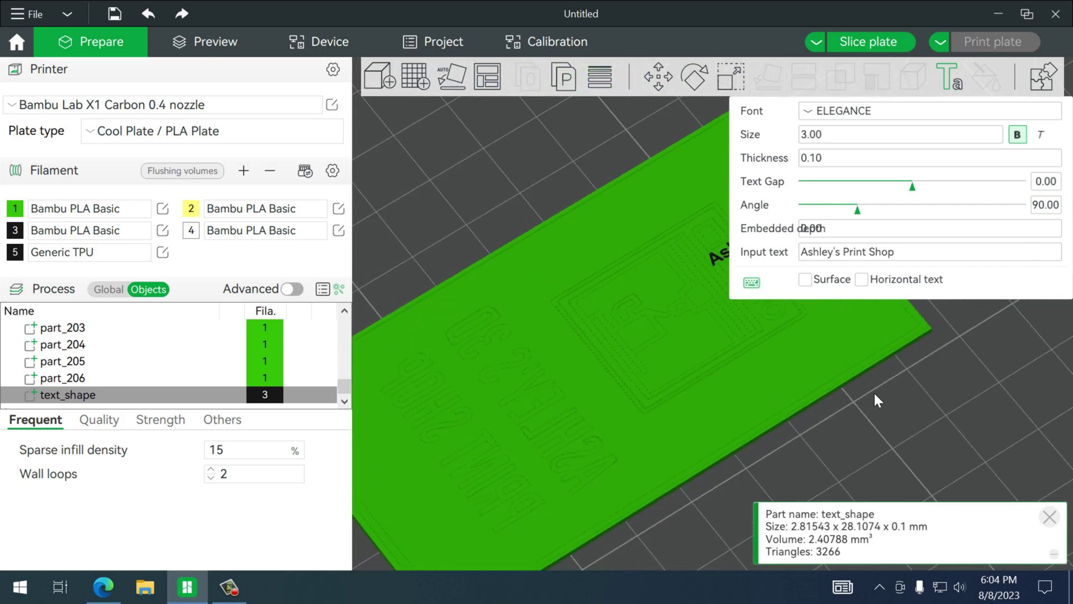
drag(709, 260, 753, 412)
drag(637, 300, 431, 341)
scroll(472, 380, down, 1)
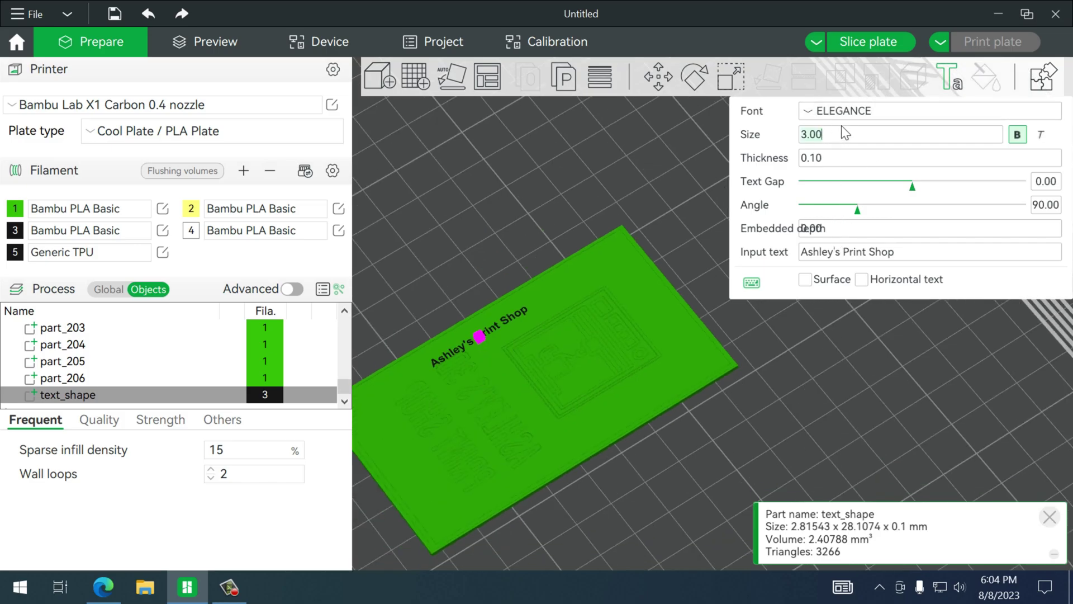
text(6.5)
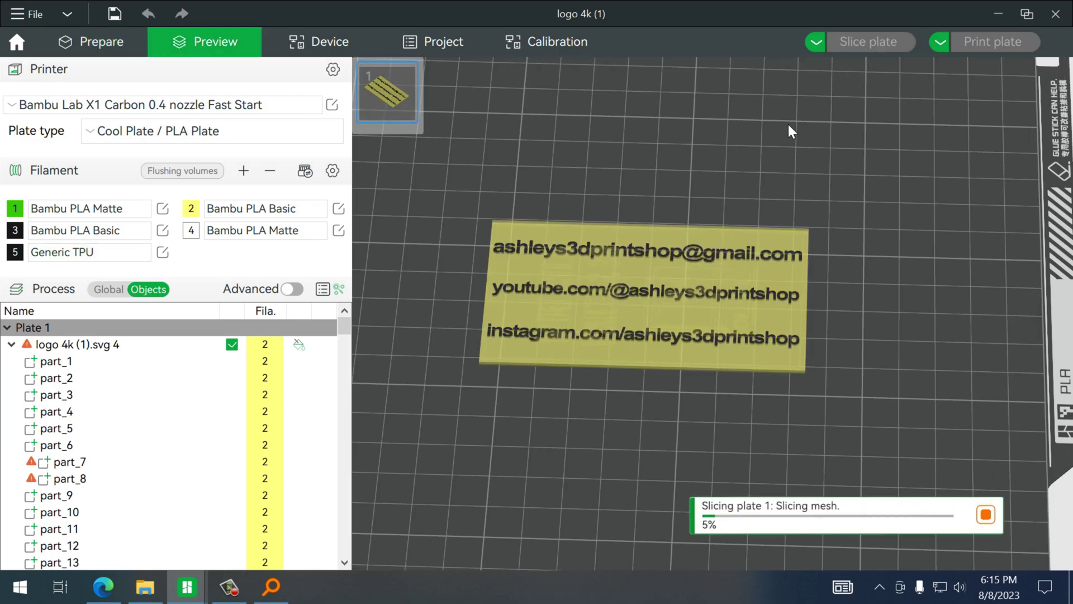
Fill the bed with six copies of the card in a two-by-three grid and check them from below.
click(109, 40)
scroll(615, 216, down, 1)
right_click(605, 270)
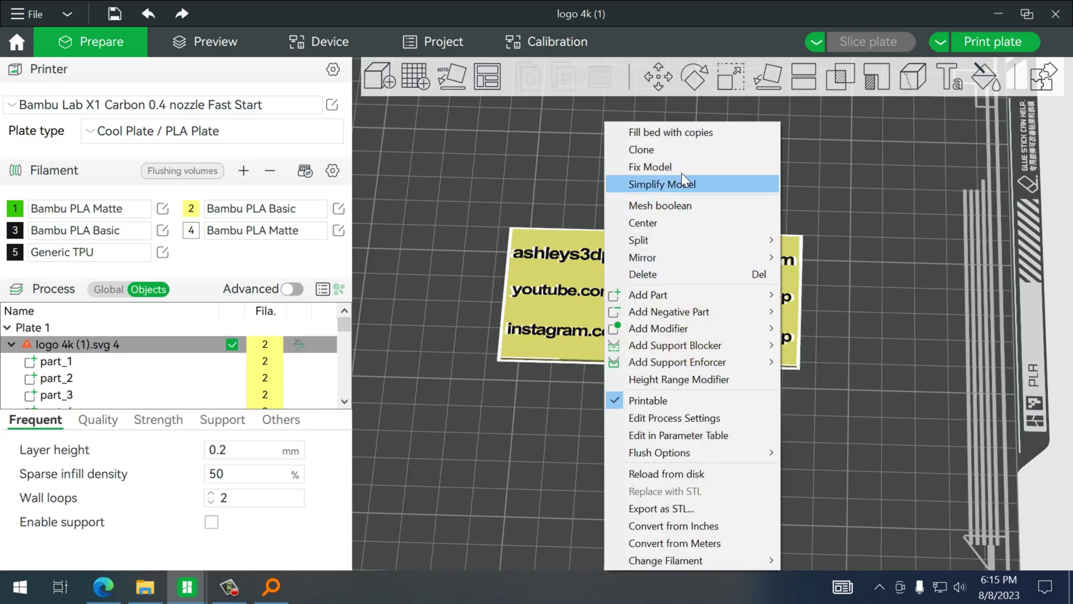
click(688, 133)
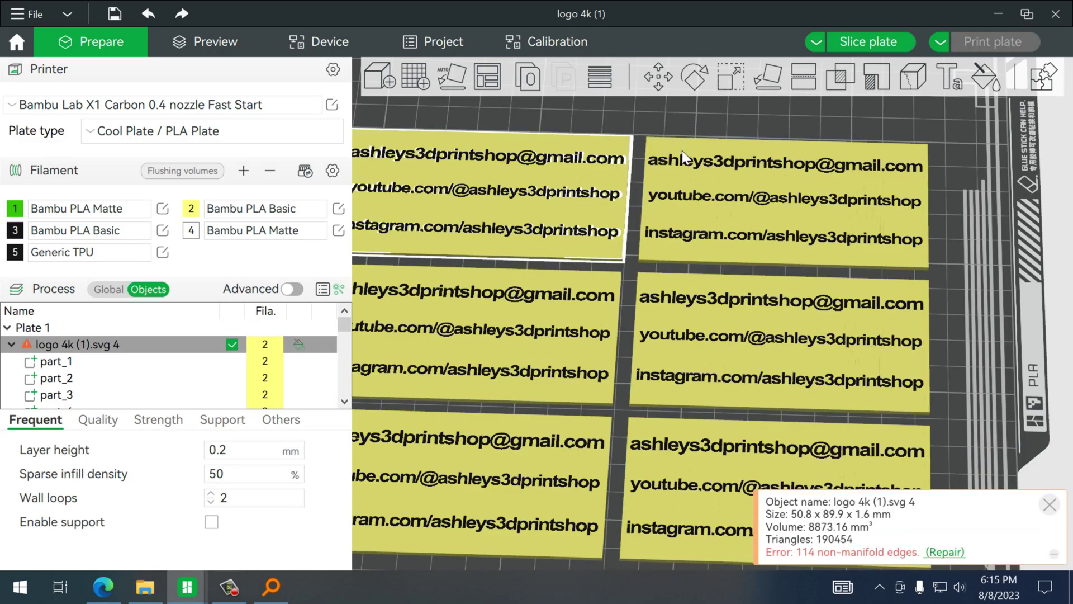
scroll(671, 143, down, 2)
drag(671, 143, 668, 196)
key(2)
scroll(622, 413, up, 3)
drag(622, 408, 612, 502)
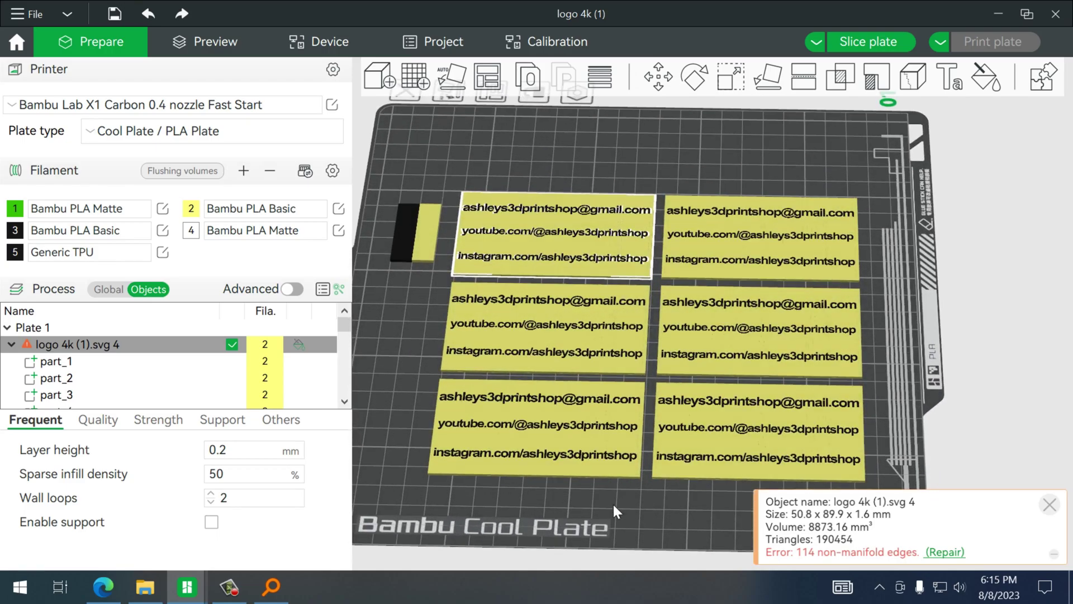
Slice plate 1 with the six business cards for filament use and the 2h18m print-time estimate.
click(874, 43)
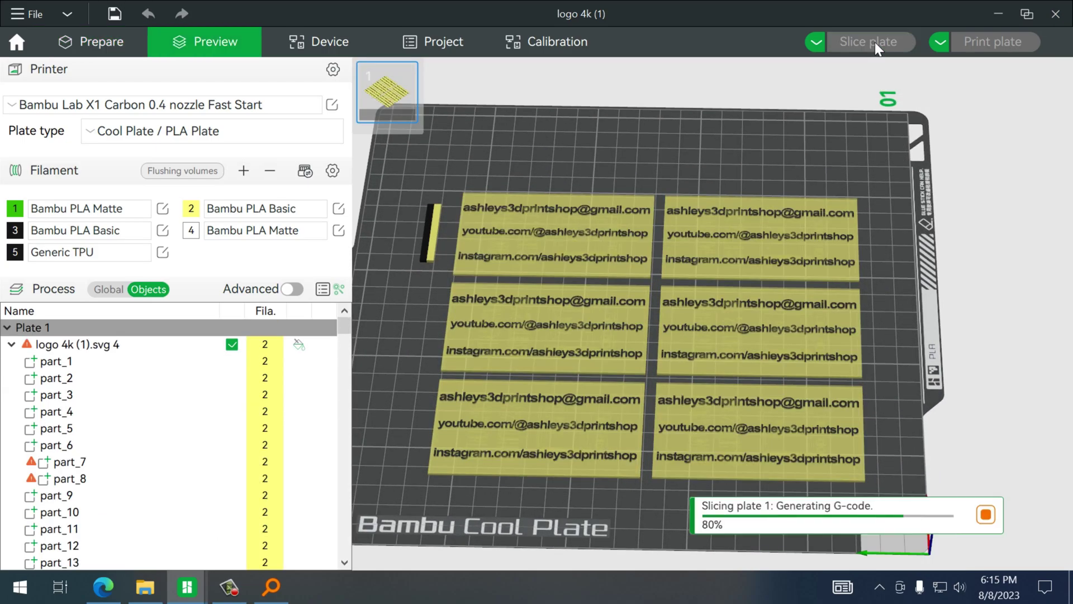